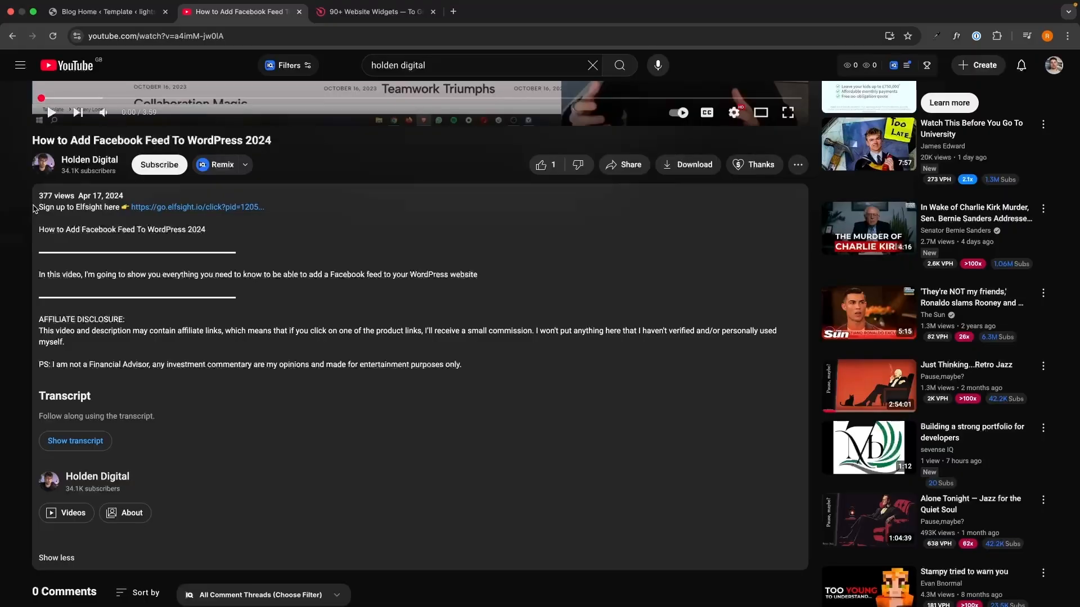
Leave the YouTube video description and switch to the Elfsight homepage tab
drag(37, 207, 482, 358)
click(481, 357)
key(ctrl+Tab)
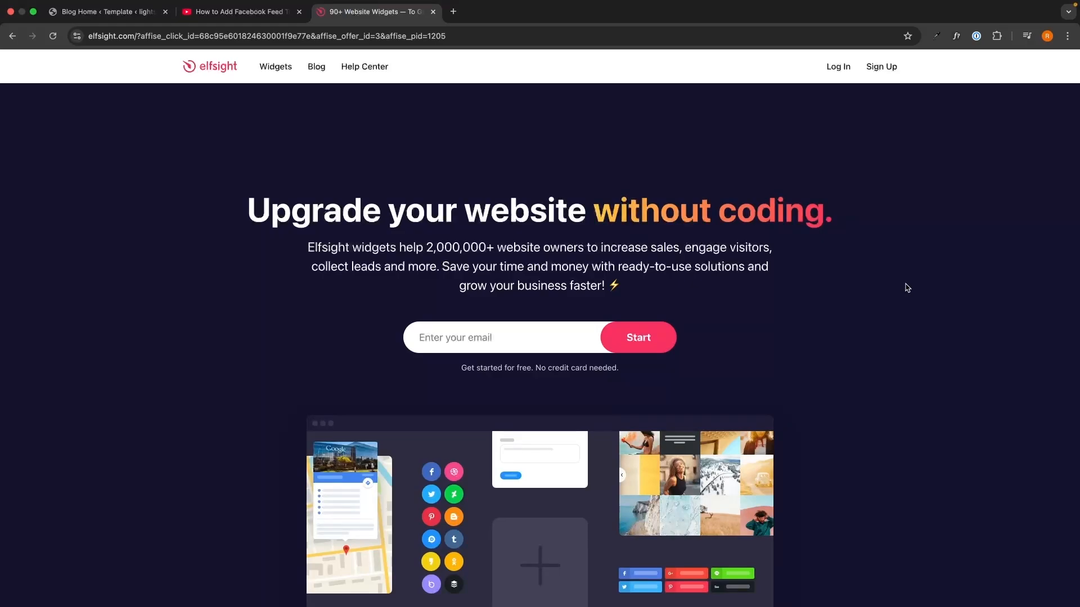
Sign up for an Elfsight account with an e-mail address and a password
click(558, 335)
text(gfor)
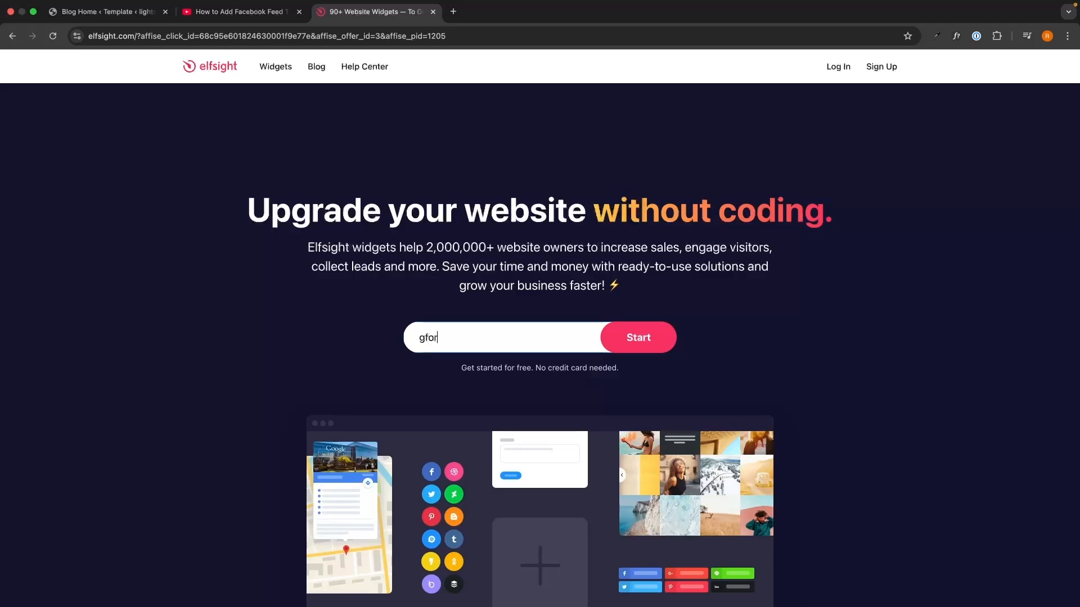
key(Return)
text(a)
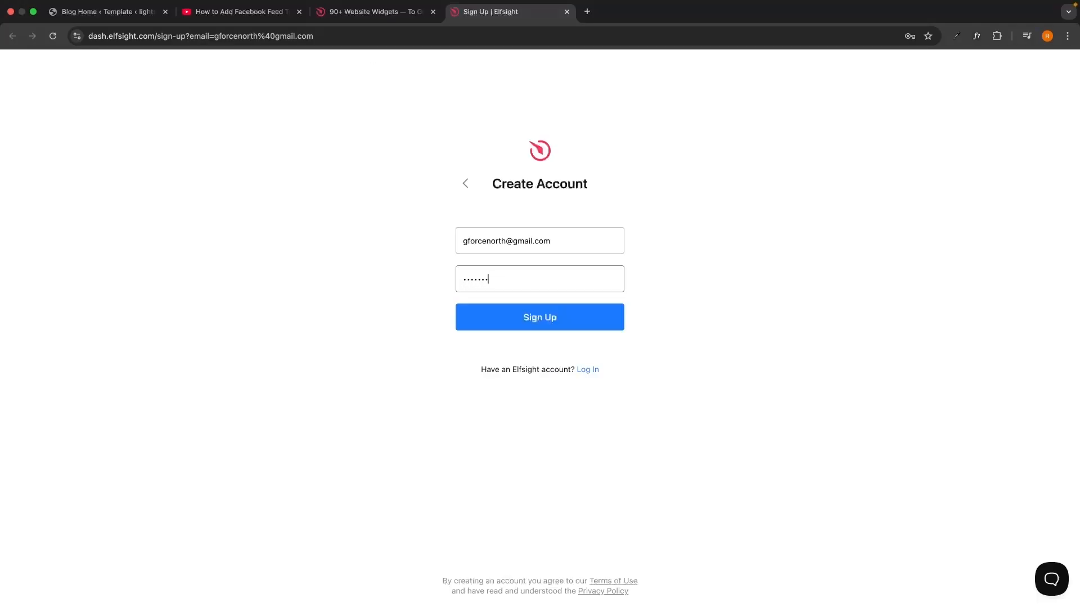
click(583, 322)
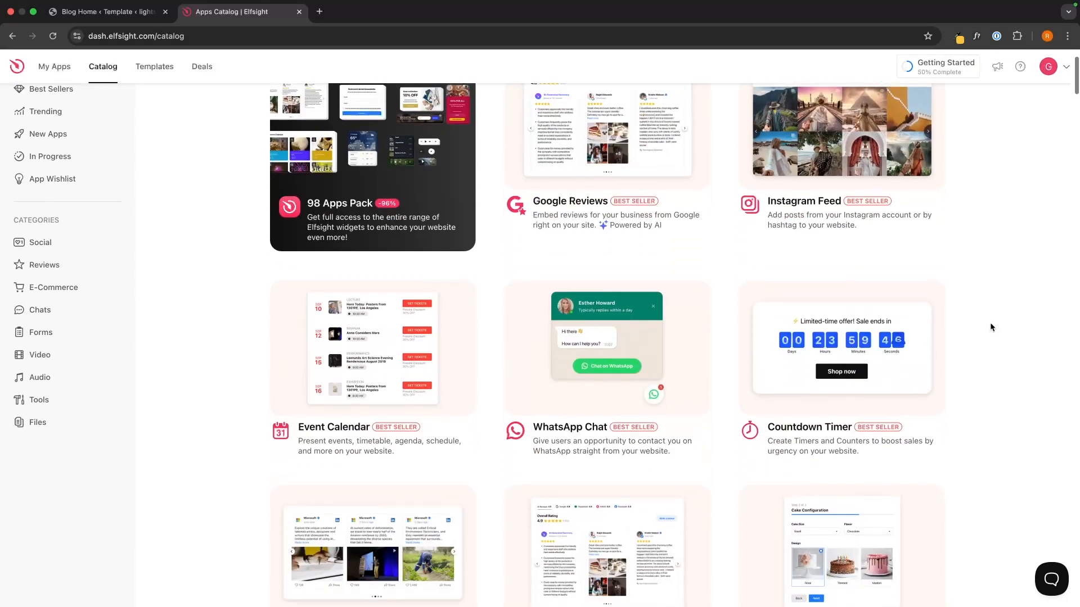
Search the widget catalog for 'weather' and open the Weather widget
scroll(990, 326, down, 3)
scroll(990, 325, down, 7)
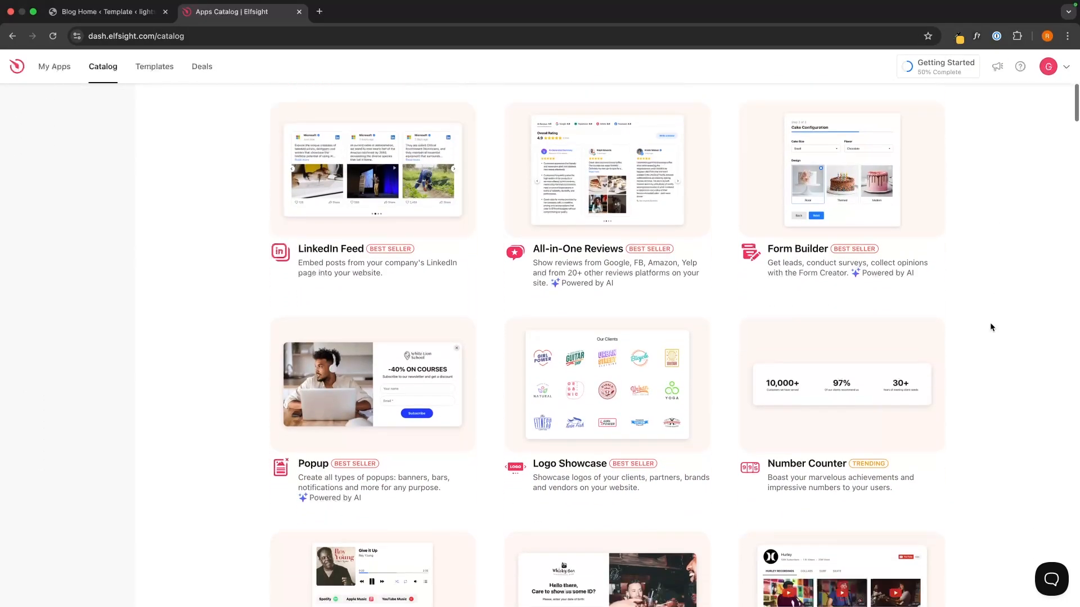
scroll(990, 324, up, 12)
scroll(989, 327, down, 1)
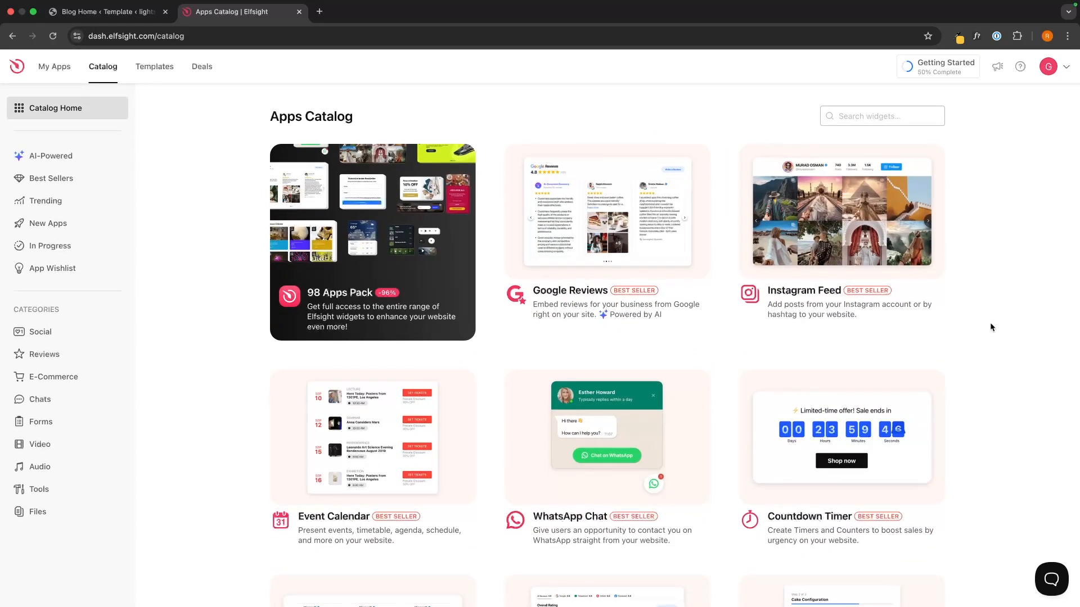
click(867, 121)
text(weather)
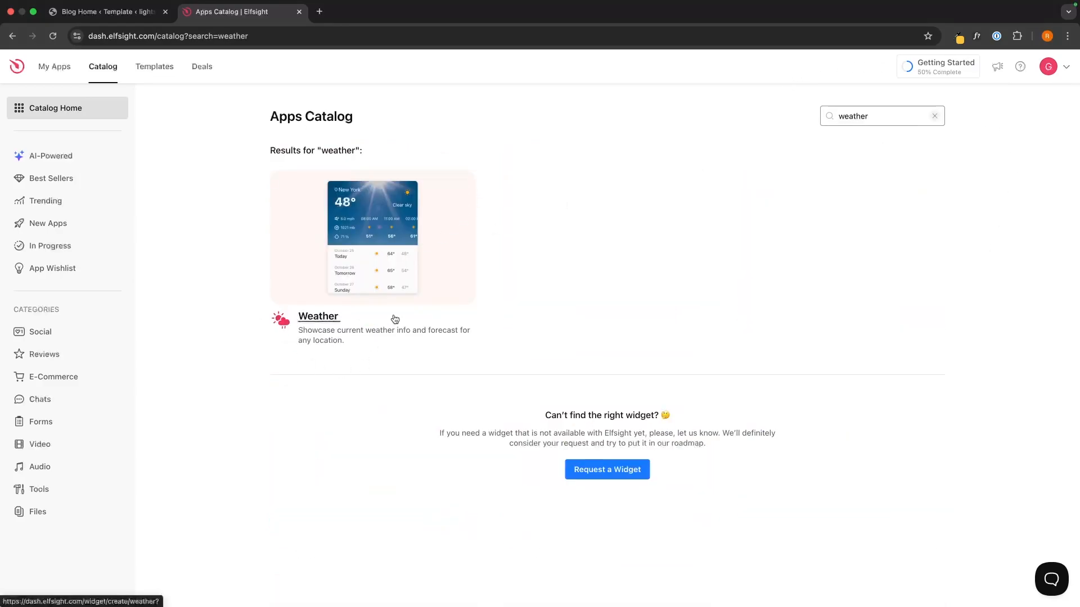
click(356, 289)
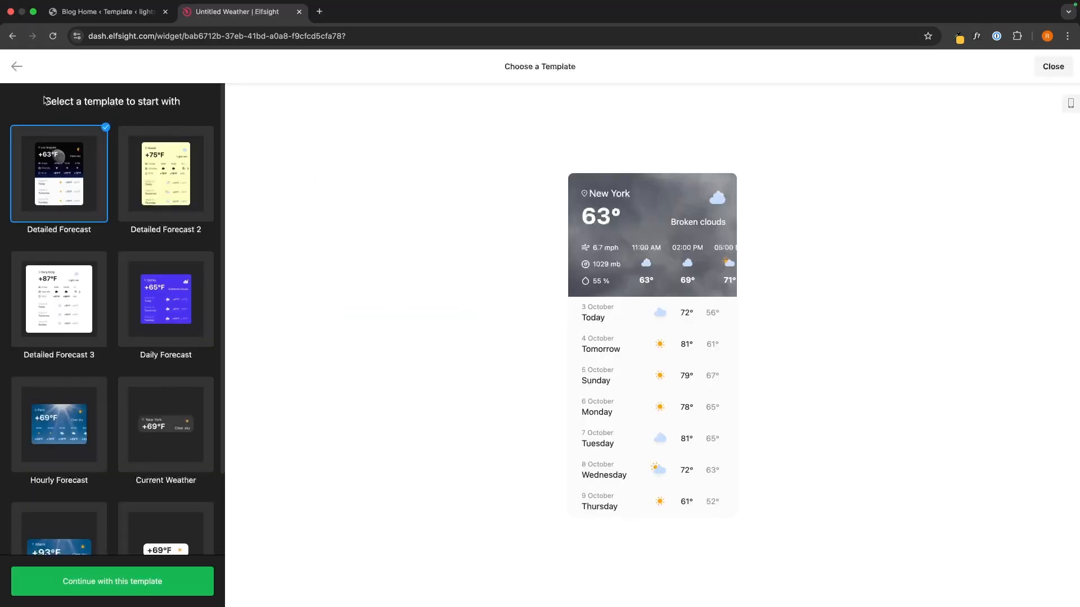
Preview the Detailed Forecast 2 and 3, Daily, Hourly, Current Weather and Current Temperature templates
drag(40, 101, 211, 111)
click(211, 111)
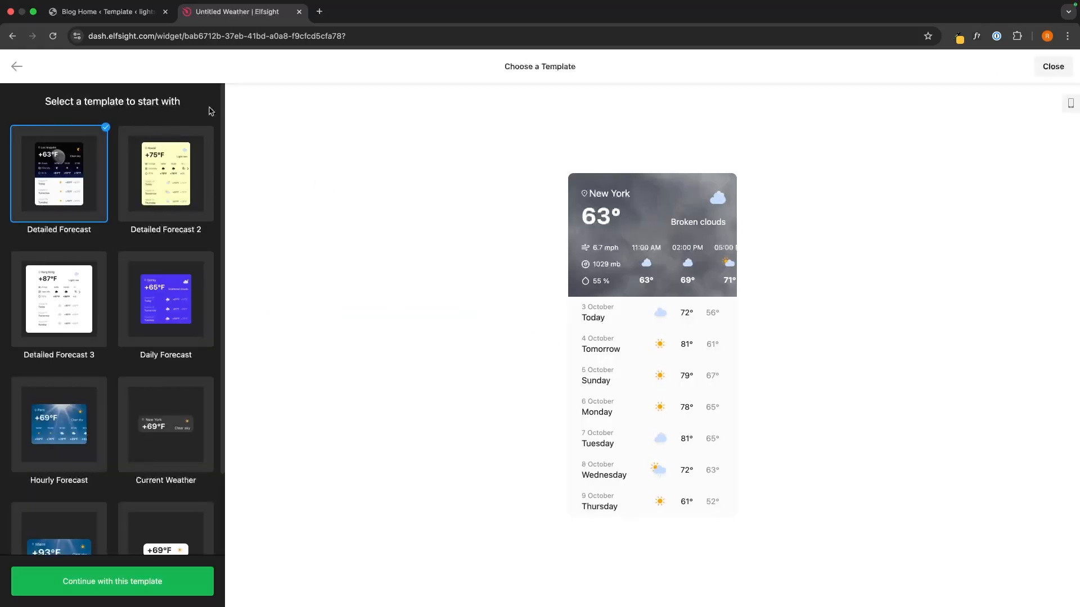
click(171, 184)
click(61, 308)
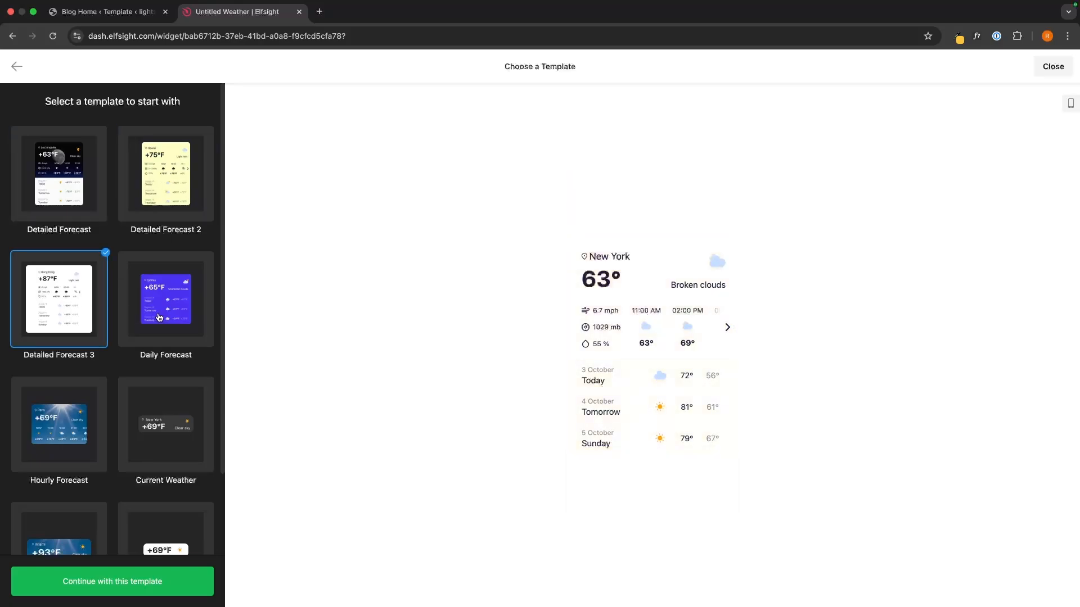
click(78, 204)
click(62, 272)
scroll(84, 281, down, 1)
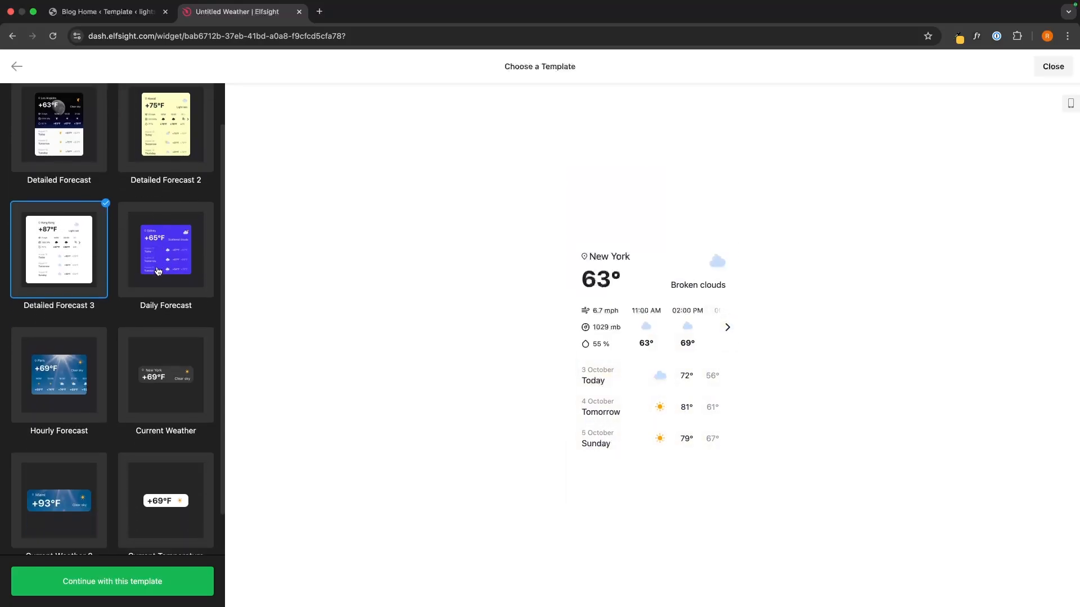
click(164, 253)
click(85, 373)
scroll(84, 373, down, 1)
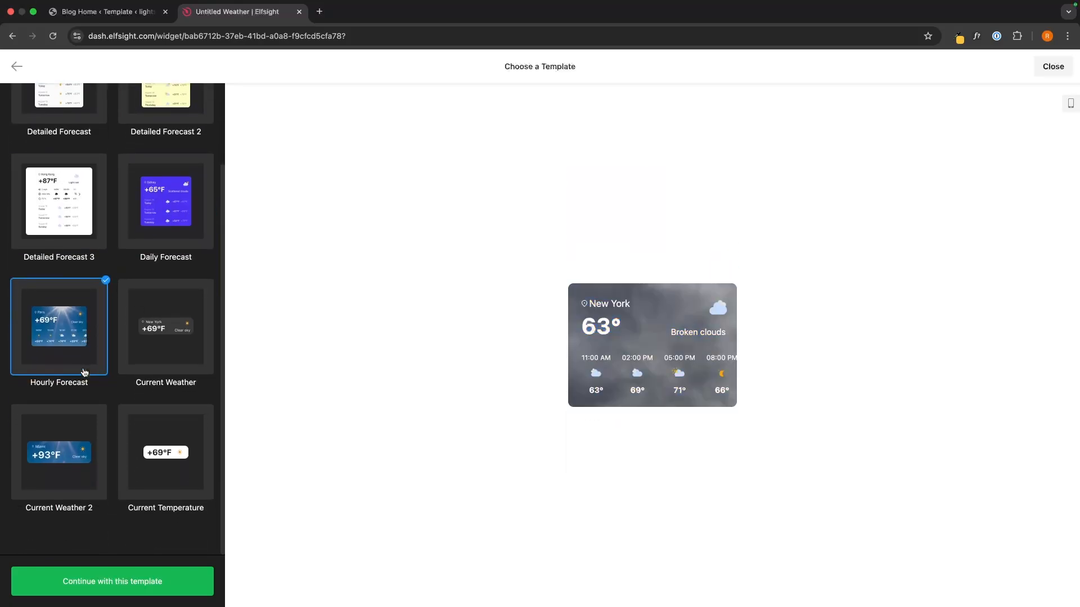
click(168, 353)
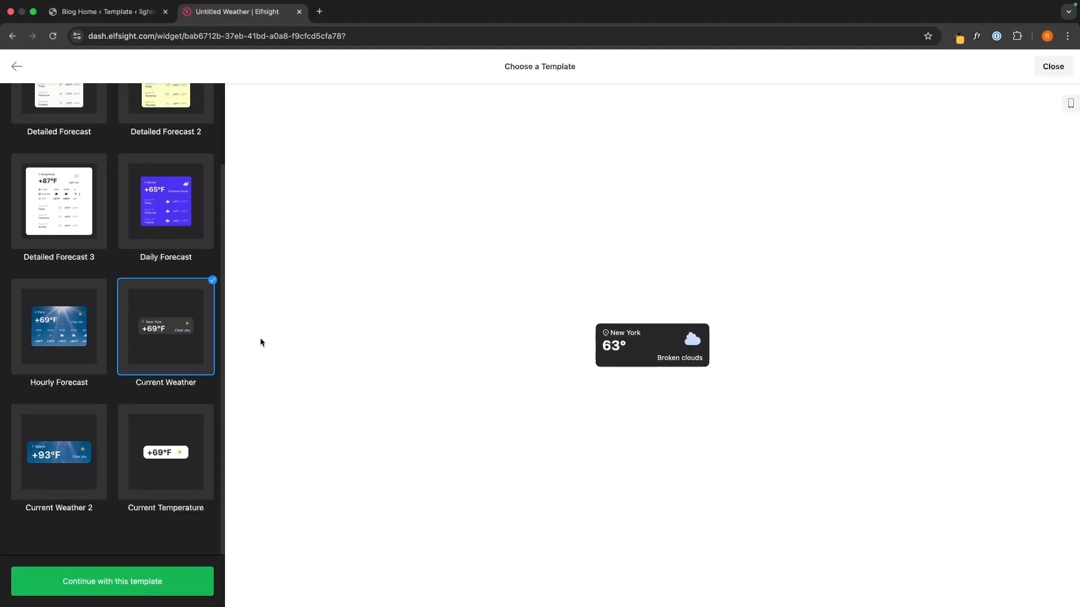
click(195, 470)
click(197, 347)
click(185, 455)
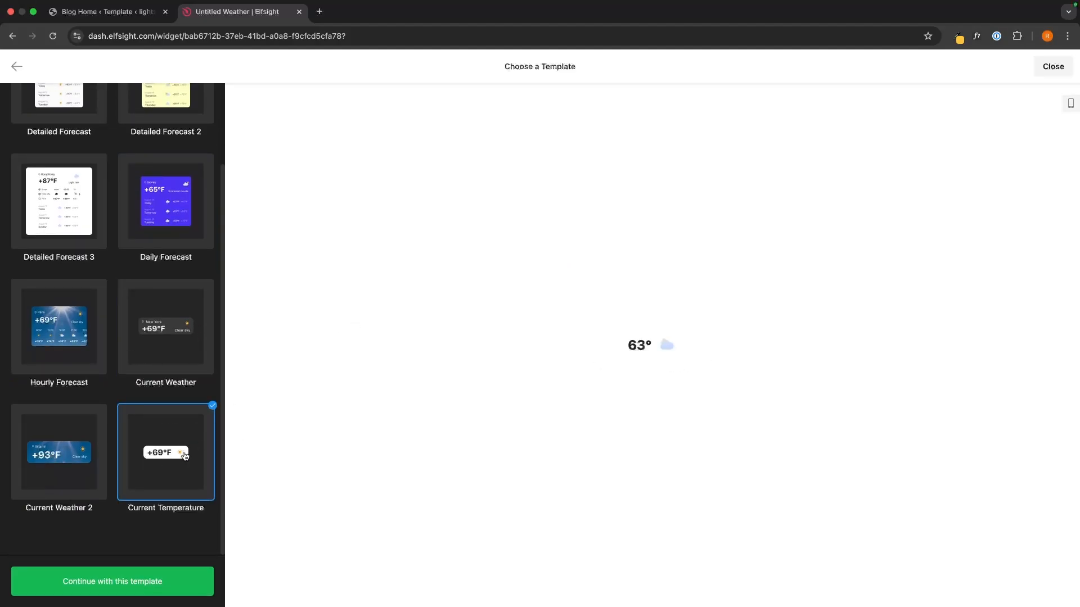
Create the widget from the Detailed Forecast template
scroll(152, 470, up, 2)
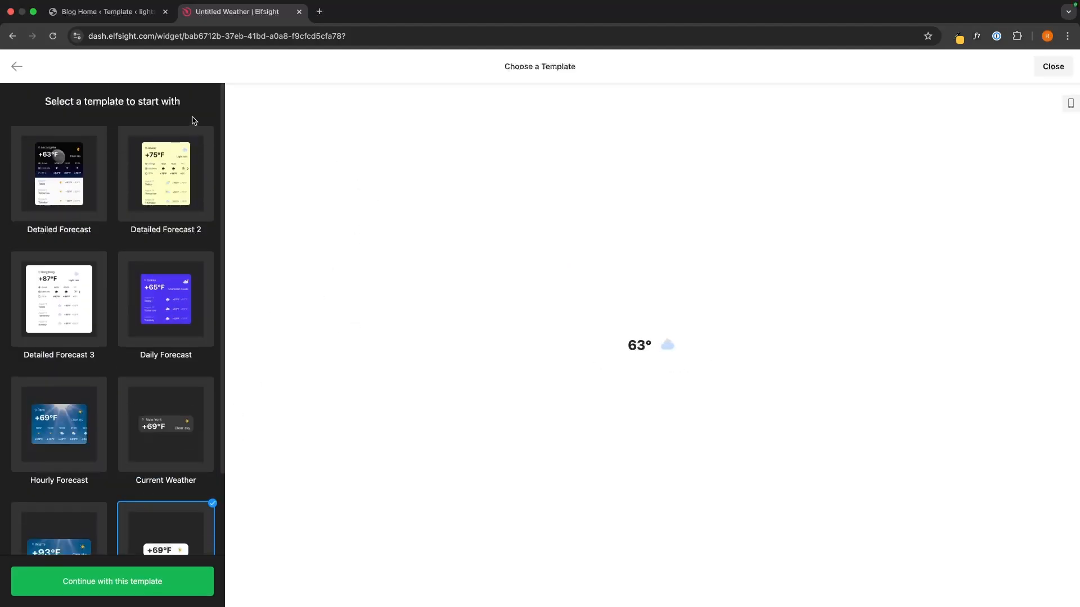
click(74, 160)
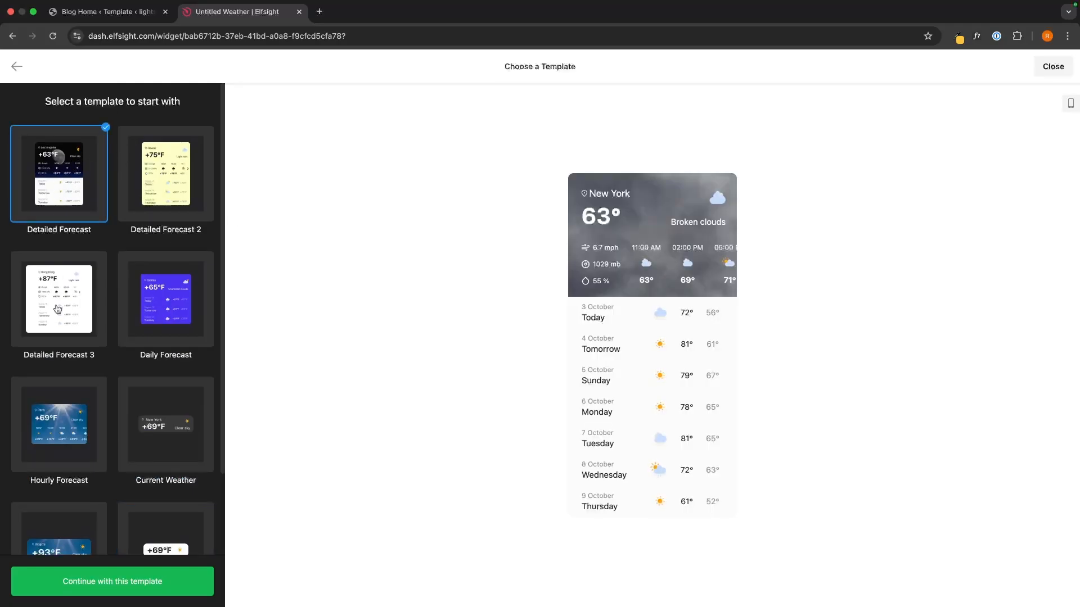
click(138, 580)
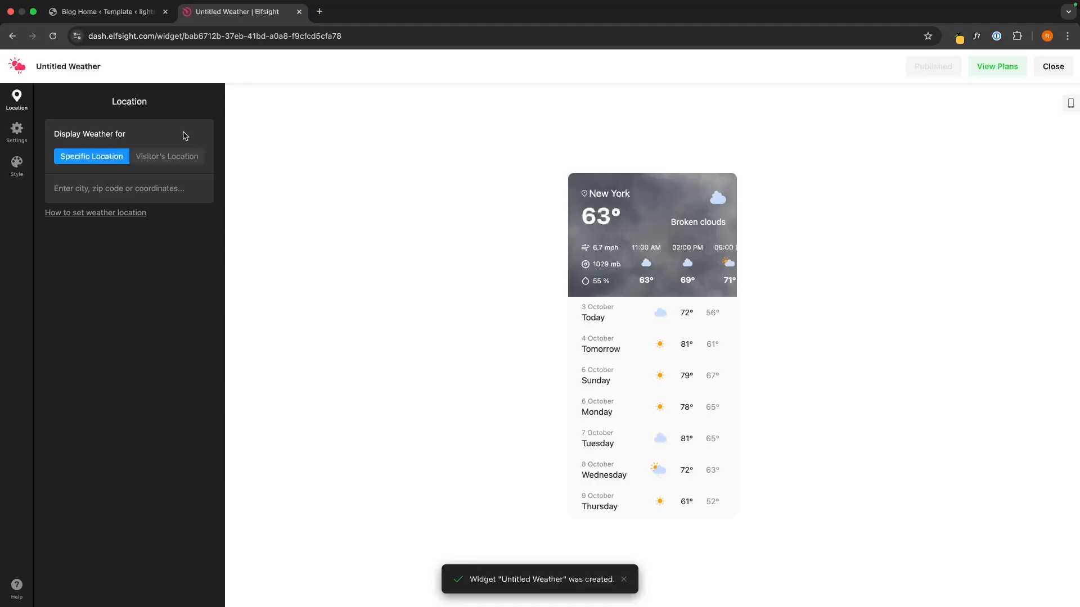
Set London as the specific forecast location after briefly trying Visitor's Location
drag(51, 135, 145, 138)
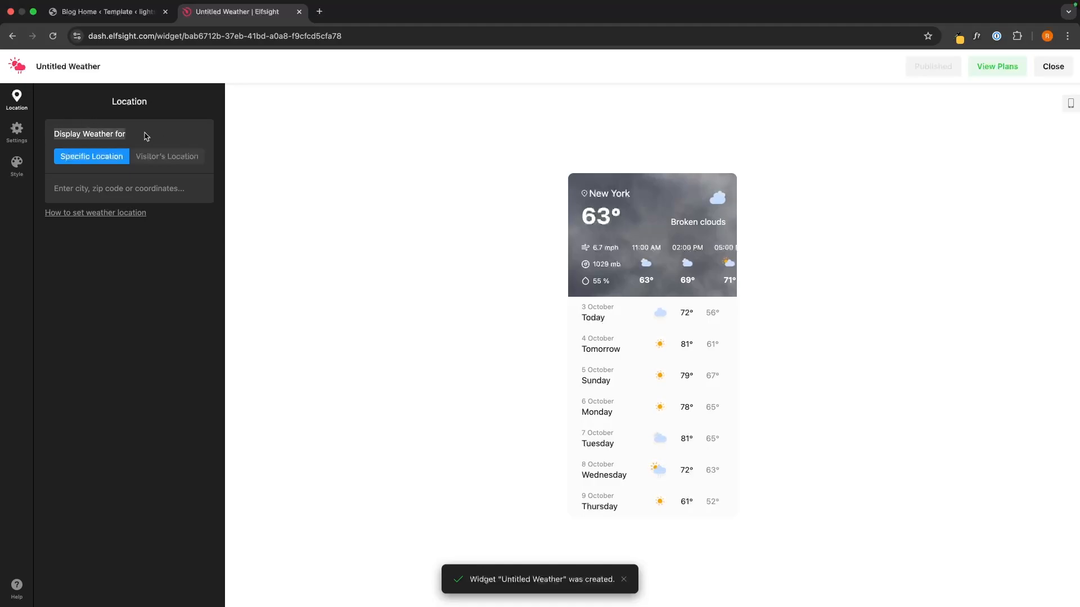
click(145, 136)
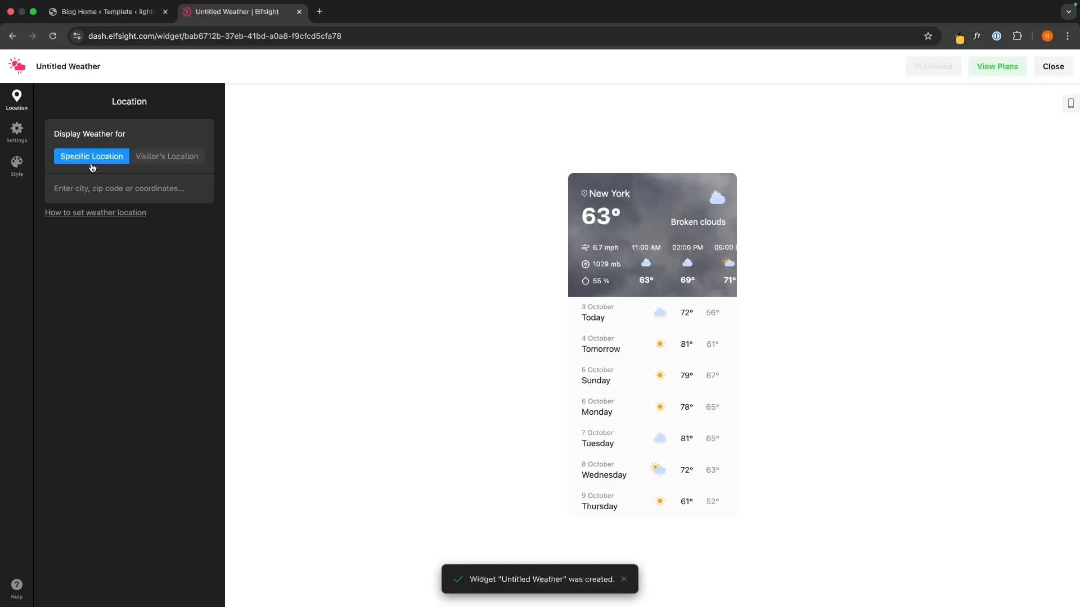
click(109, 189)
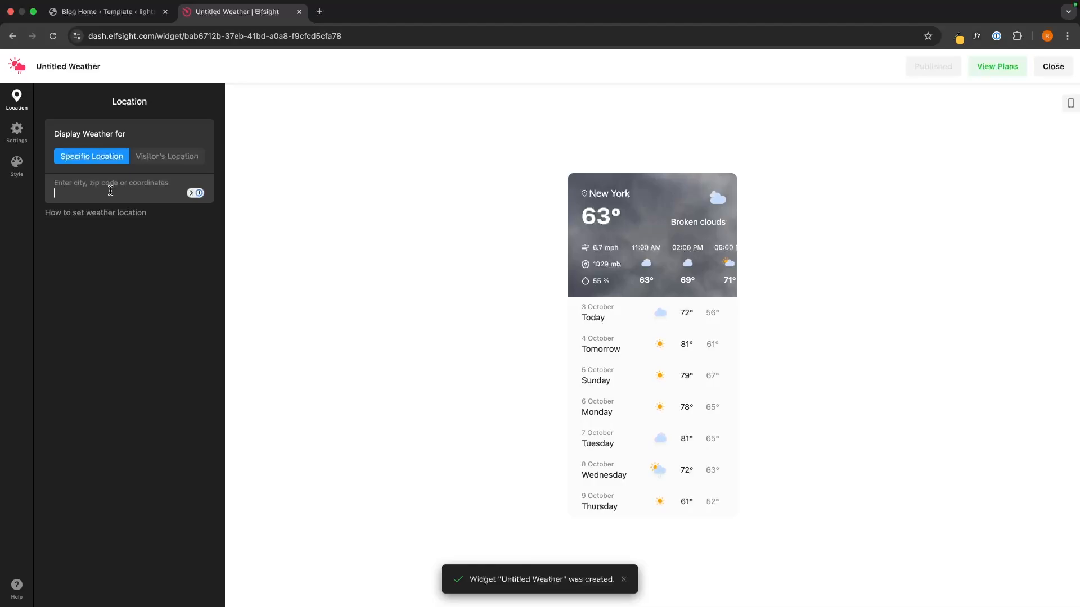
text(lond)
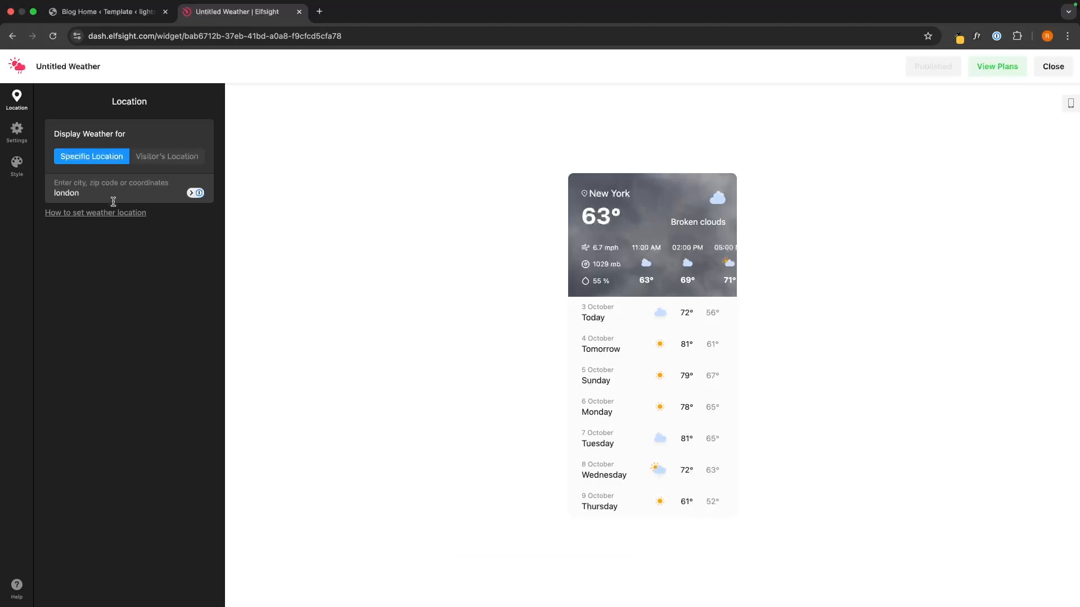
text(on)
click(850, 208)
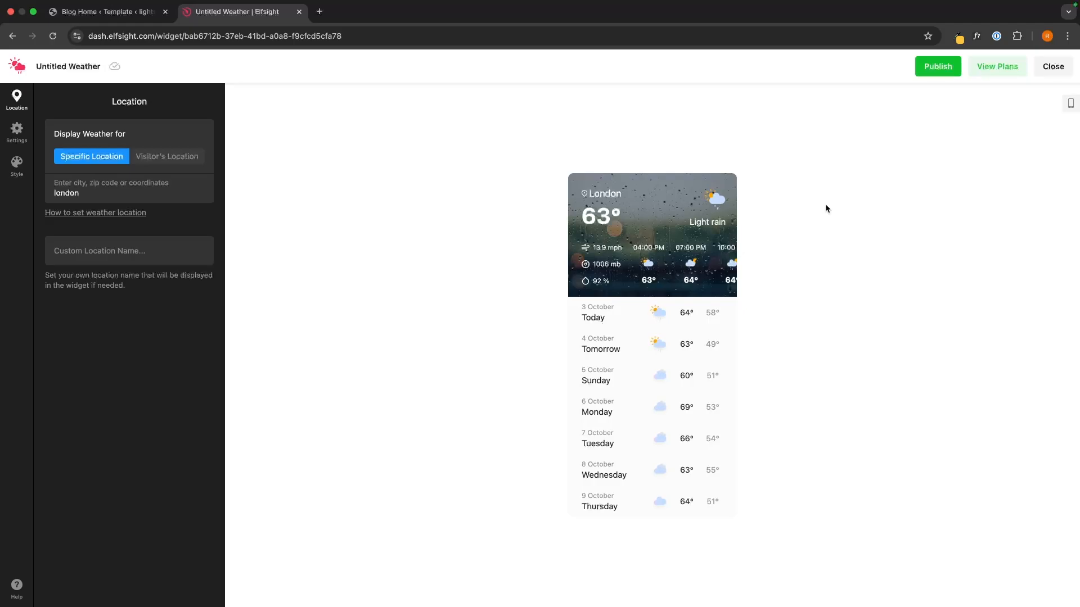
click(175, 163)
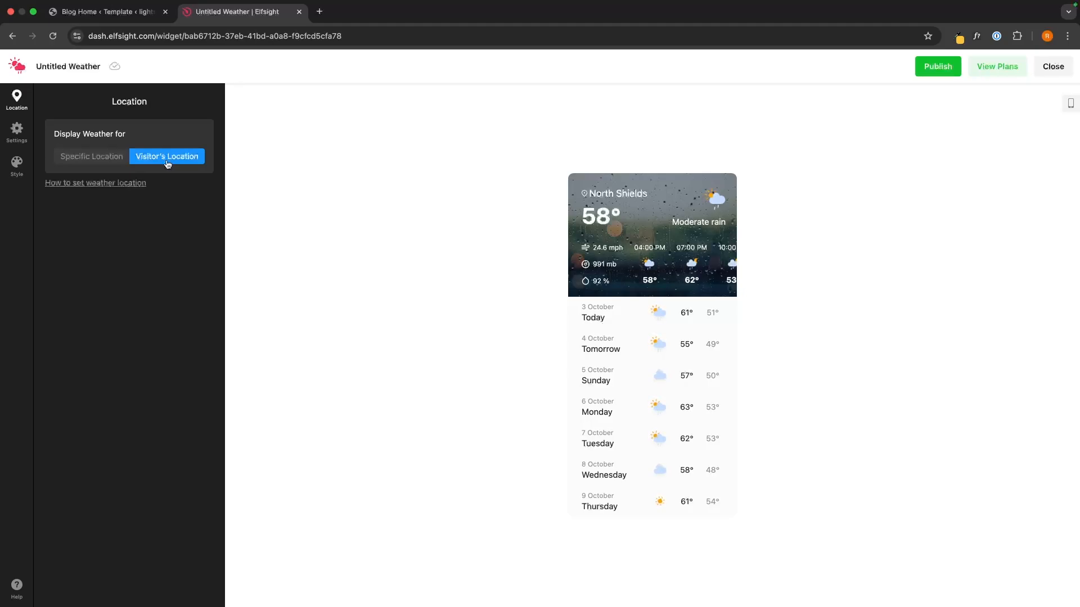
click(113, 156)
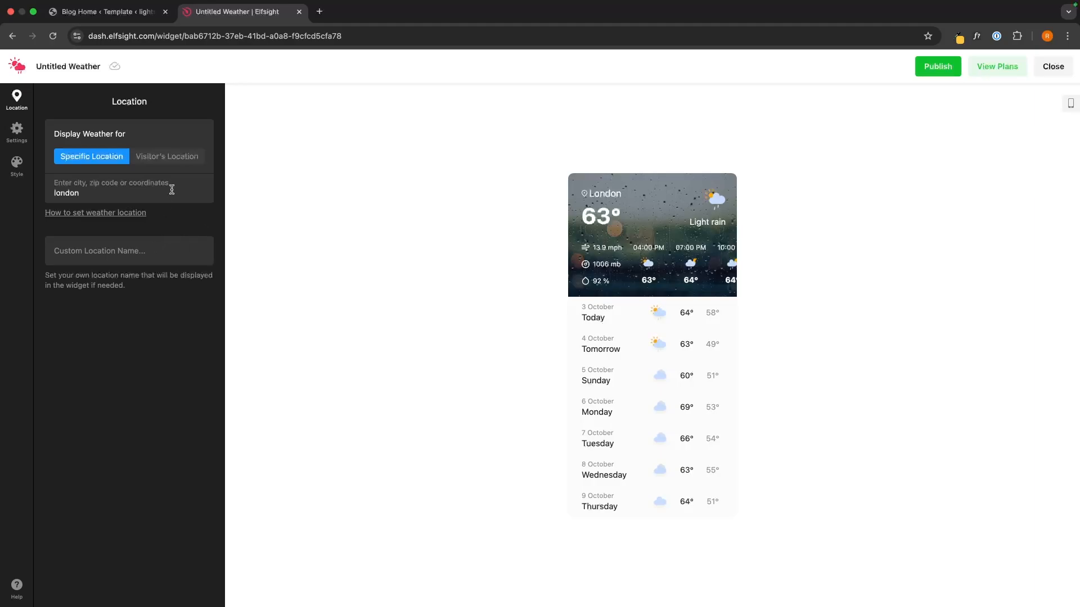
click(16, 130)
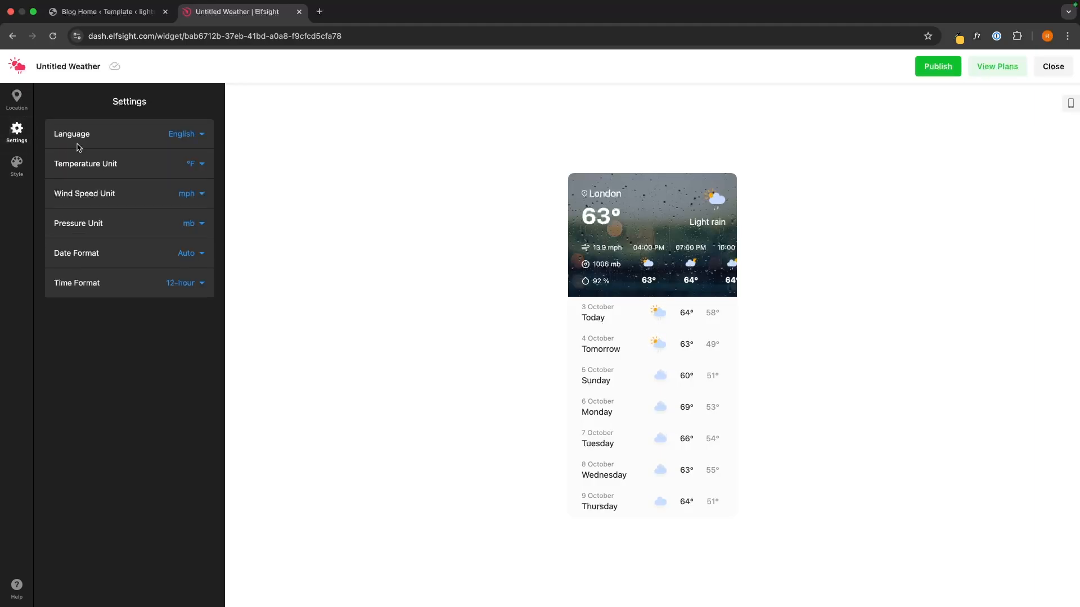
Review the Wind Speed, Pressure and Date Format options, keeping mph, mb and Auto
click(192, 198)
click(135, 186)
click(189, 223)
click(222, 253)
click(187, 254)
click(112, 376)
click(16, 165)
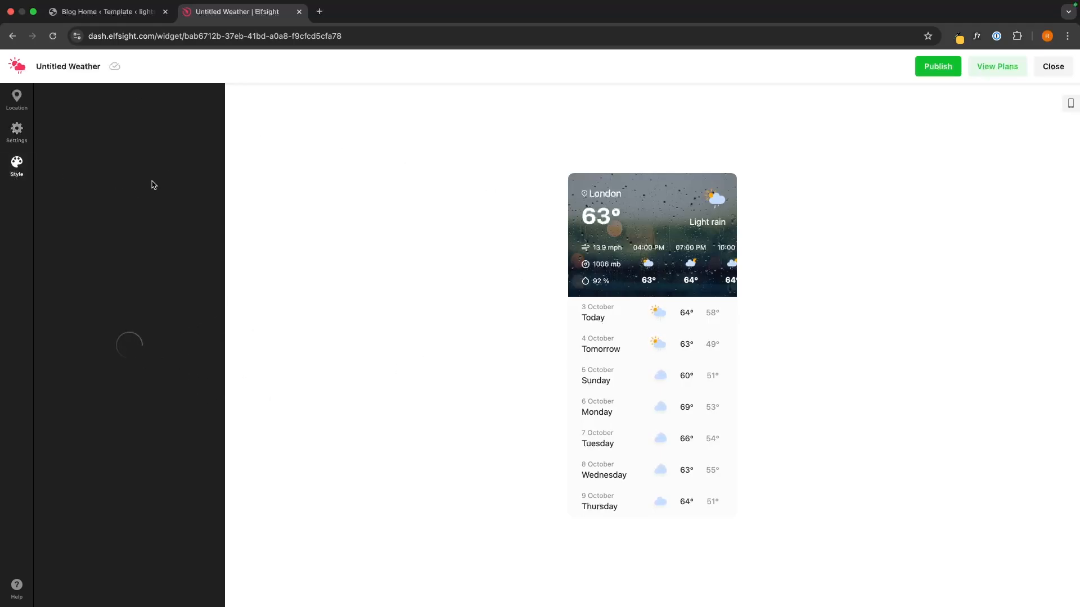
Choose the tall layout with a daily forecast list and keep the rain-photo background
click(194, 176)
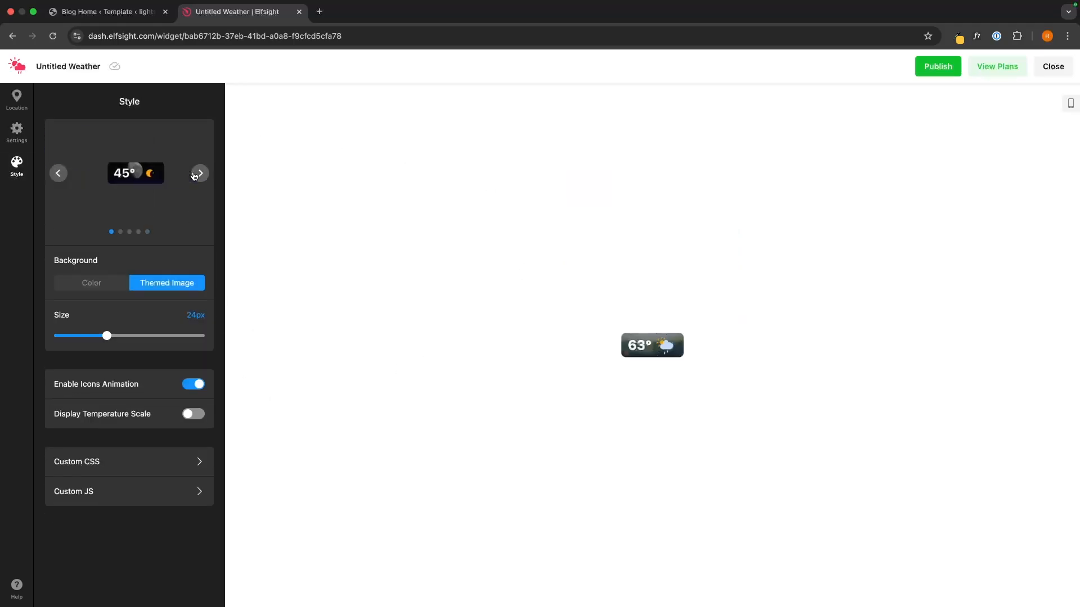
click(197, 175)
click(199, 174)
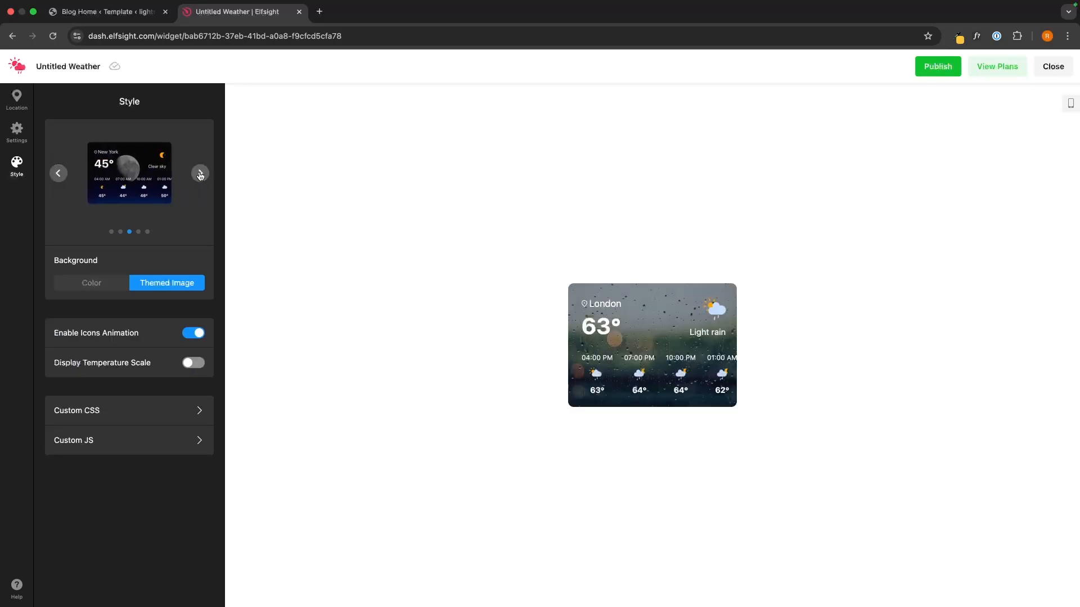
click(200, 173)
click(200, 174)
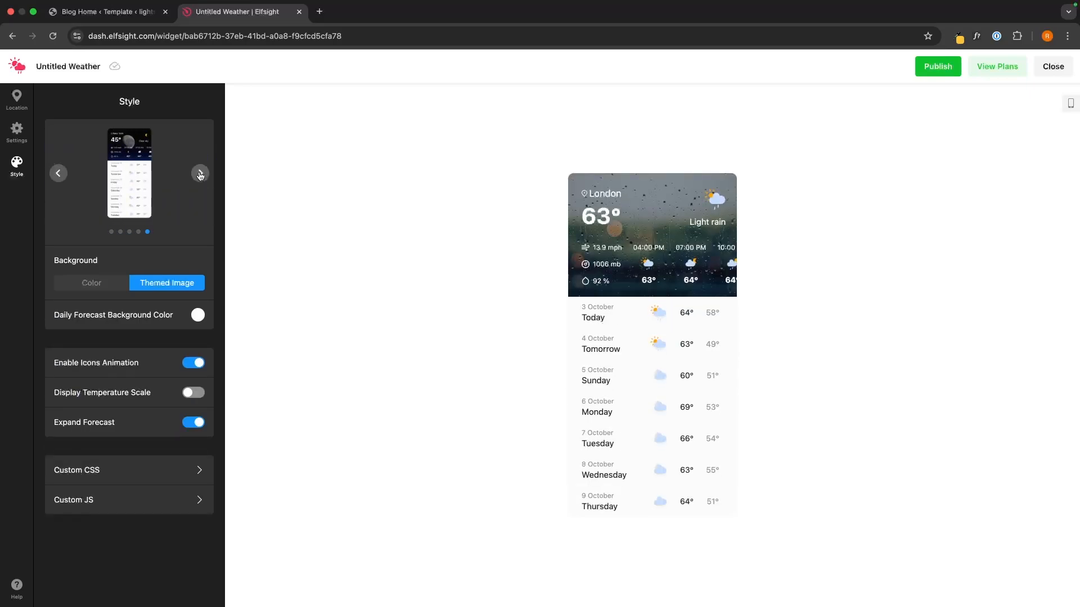
click(107, 282)
click(144, 284)
Show °F on every temperature and expand the forecast to seven days
click(193, 394)
click(195, 396)
click(195, 396)
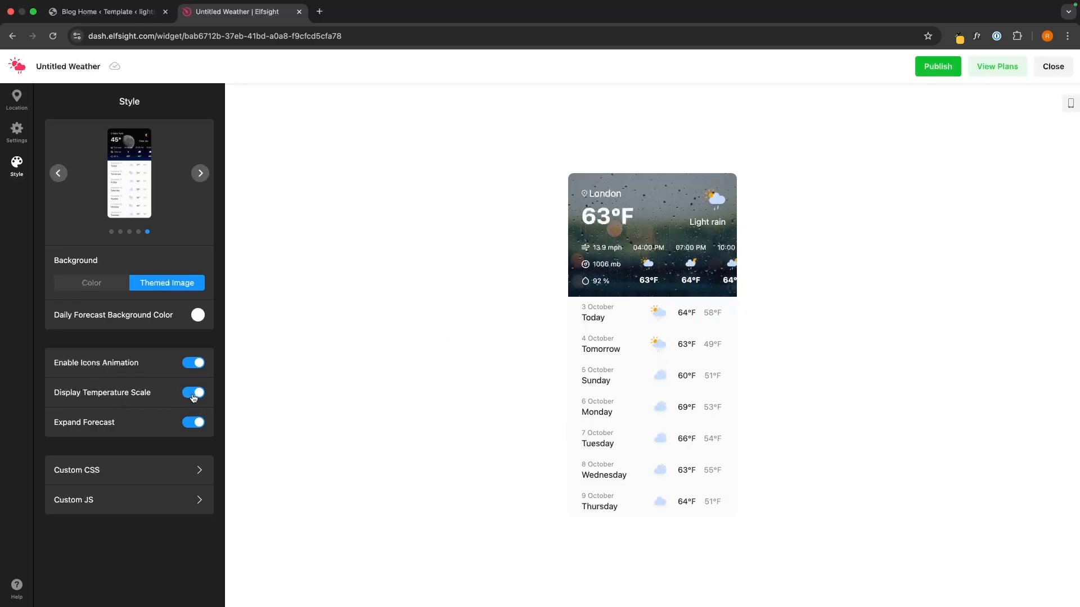
click(194, 425)
click(195, 426)
click(195, 426)
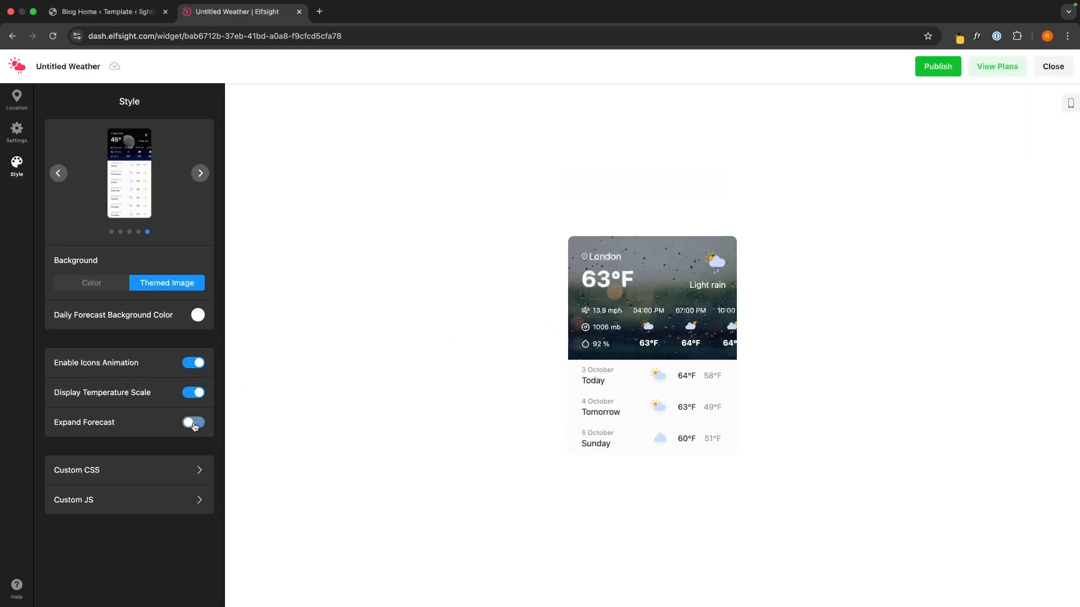
click(195, 427)
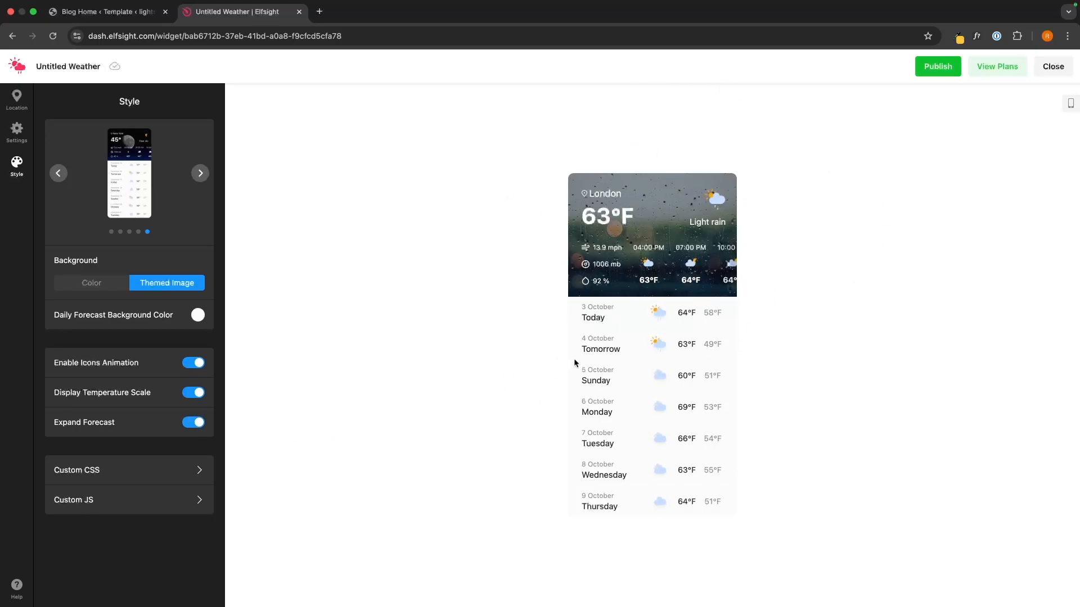
Publish the widget and review the Basic plan's name and 5,000 views limit
click(938, 67)
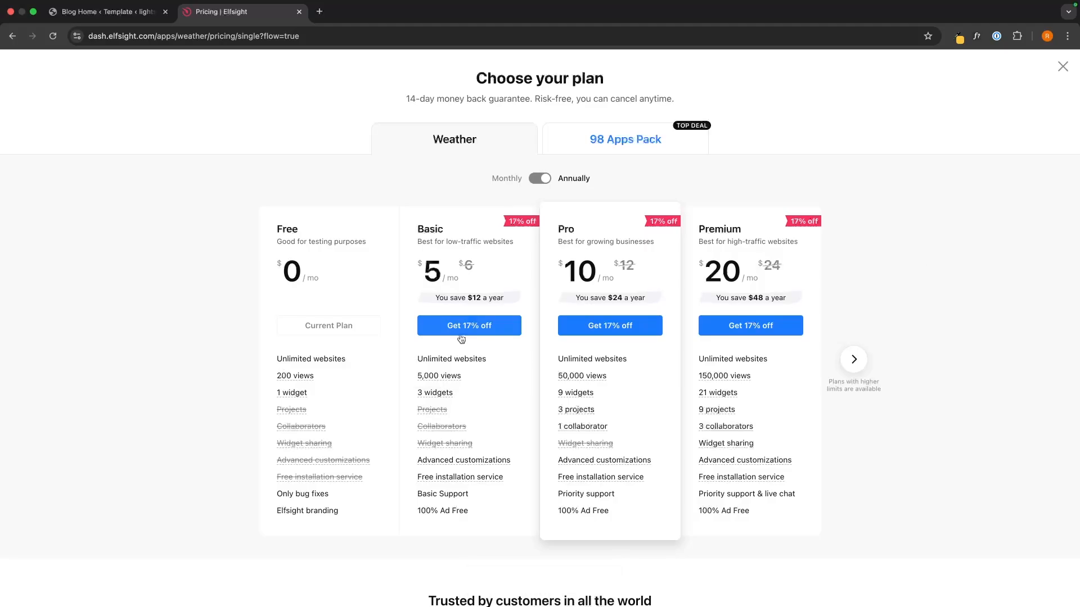
drag(410, 223, 444, 229)
click(401, 370)
drag(408, 371, 470, 371)
click(482, 371)
Compare the Pro plan's 50,000 views with the Free plan's price, 200 views and branding
drag(557, 375, 592, 377)
click(630, 371)
drag(278, 215, 357, 278)
click(358, 278)
drag(253, 374, 359, 377)
click(359, 377)
drag(265, 510, 352, 517)
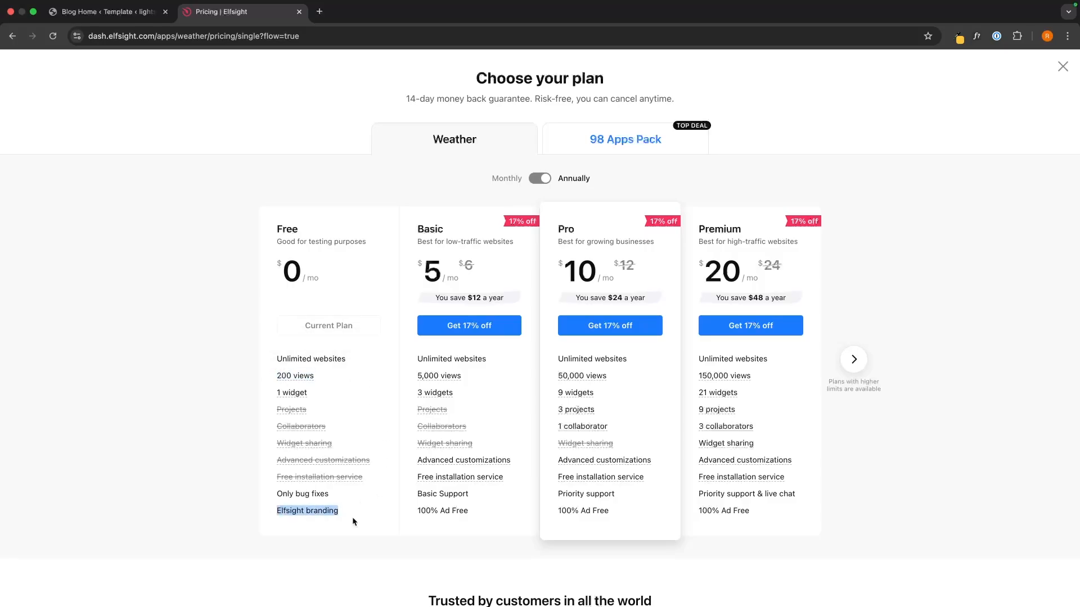
click(352, 518)
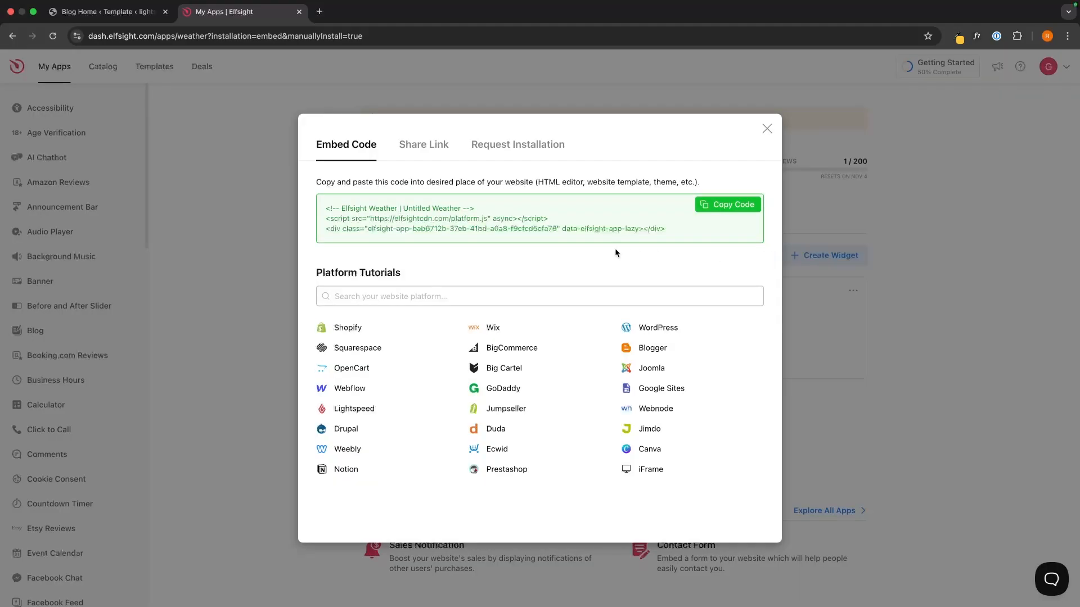
Copy the weather widget's embed code and return to the WordPress Blog Home editor
drag(318, 207, 626, 246)
click(625, 246)
drag(686, 231, 383, 201)
click(427, 245)
click(728, 204)
click(90, 12)
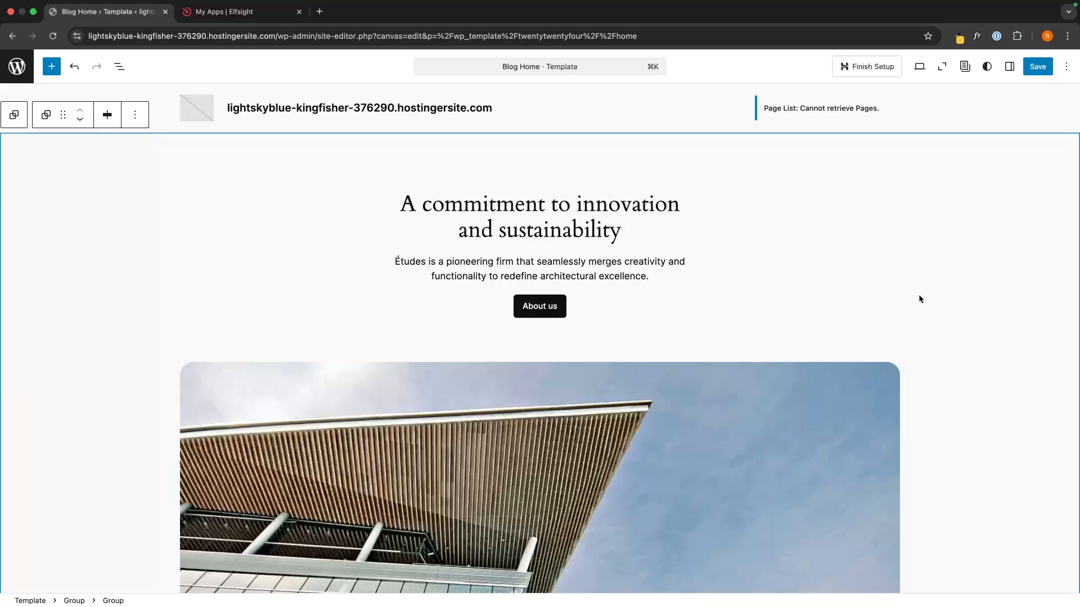
Insert a Custom HTML block below the Études Newsletter section
scroll(920, 299, down, 20)
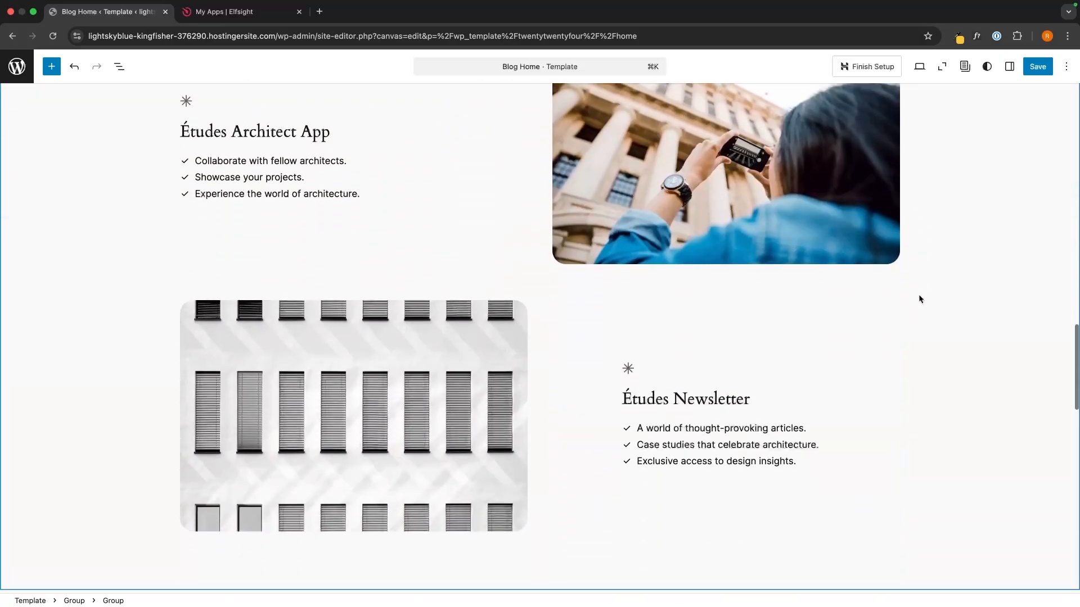
scroll(920, 298, down, 1)
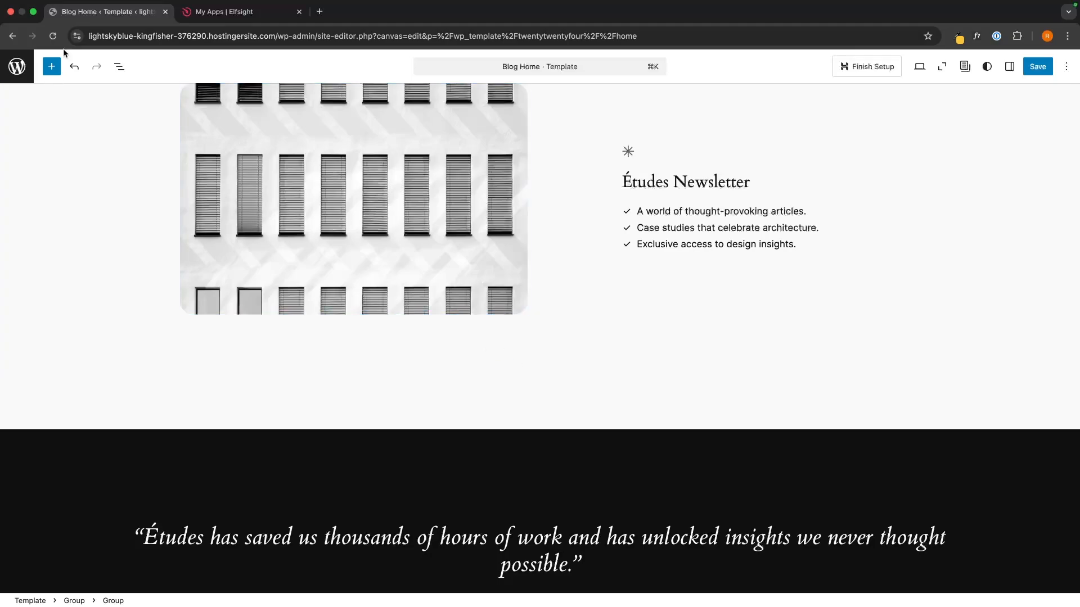
click(51, 67)
click(50, 124)
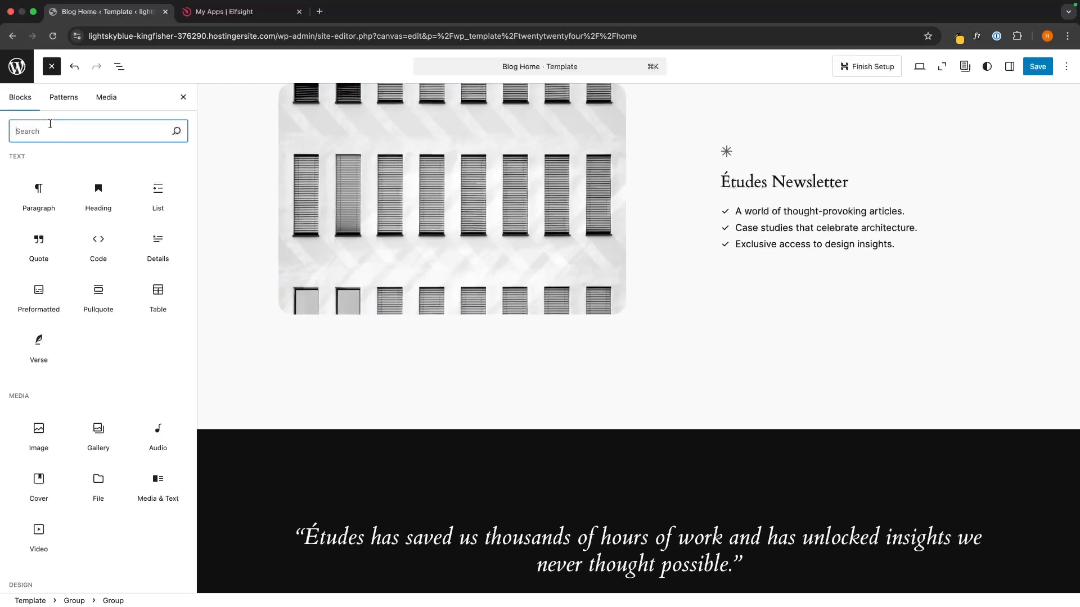
text(html)
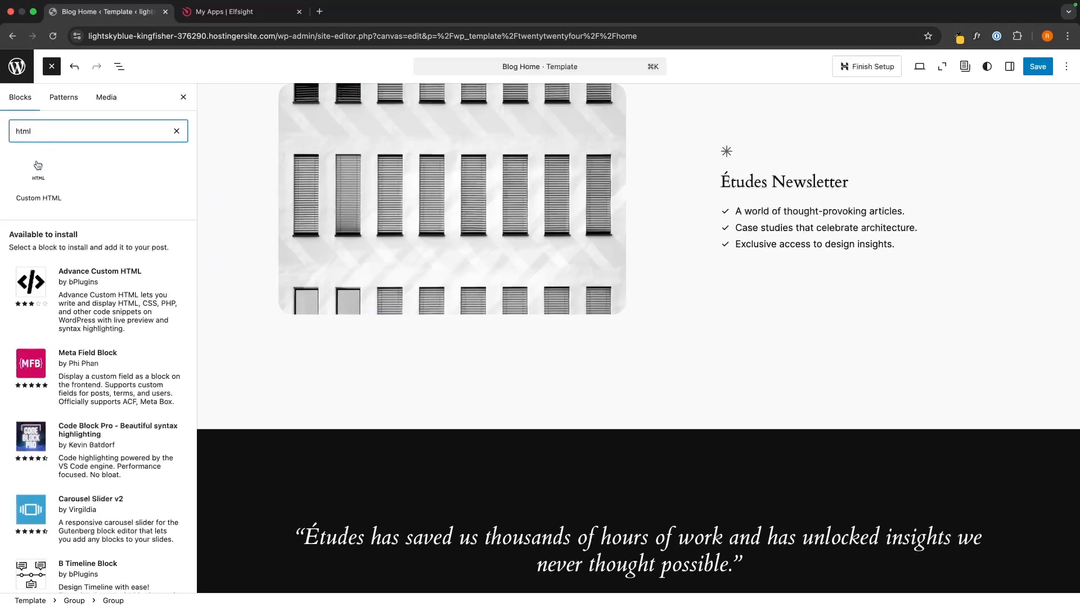
drag(28, 190, 581, 365)
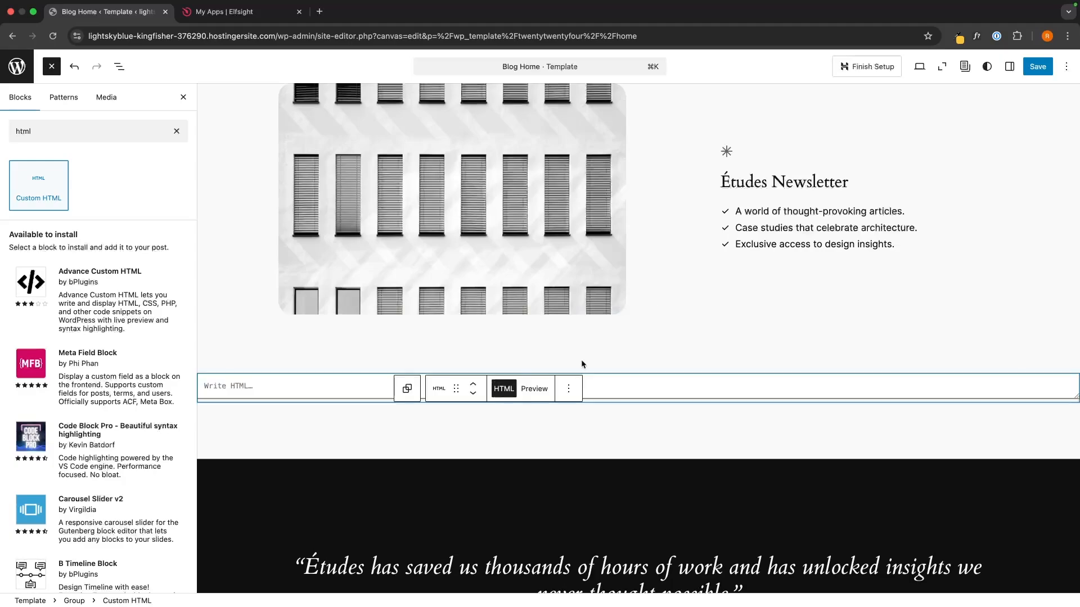
Paste the Elfsight weather embed code into the HTML block and check it
click(277, 383)
key(super+v)
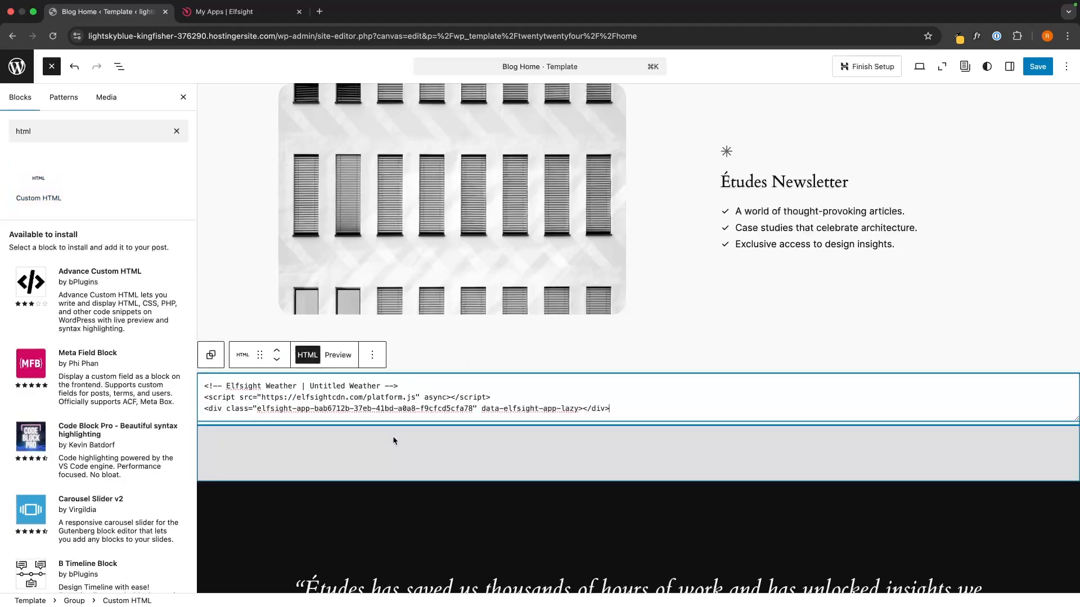
click(182, 98)
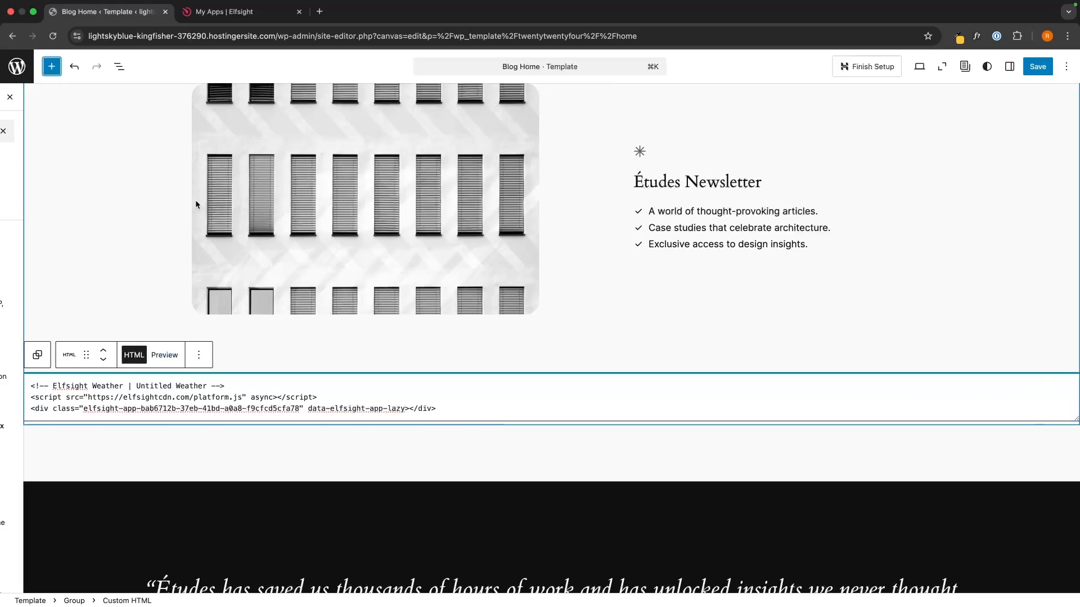
drag(10, 384, 405, 424)
click(449, 389)
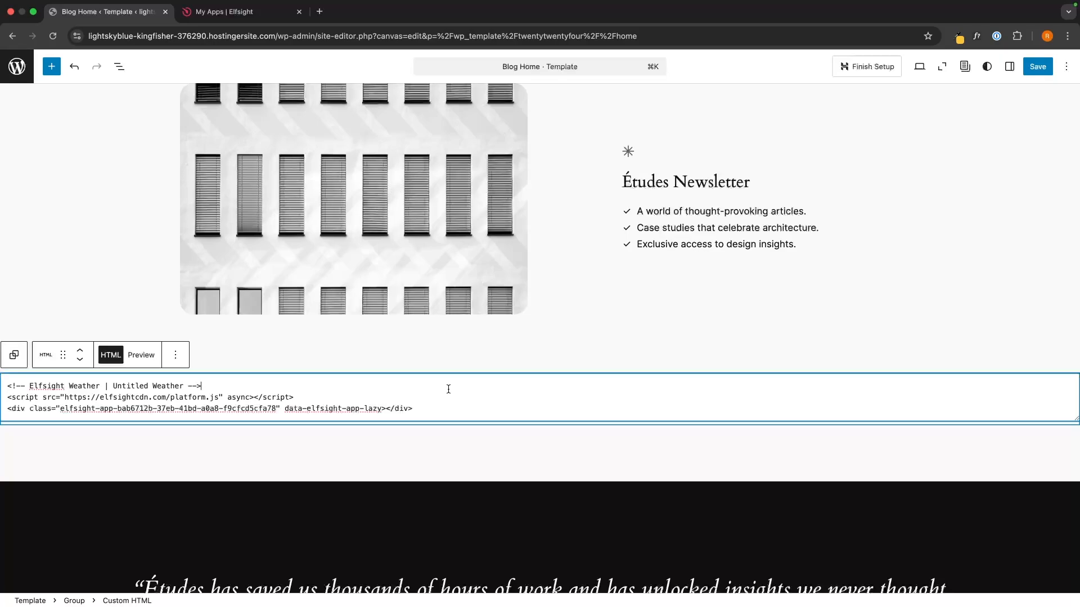
Save the Blog Home template, check the London widget at the far left on the live site, and return to the editor
click(1039, 66)
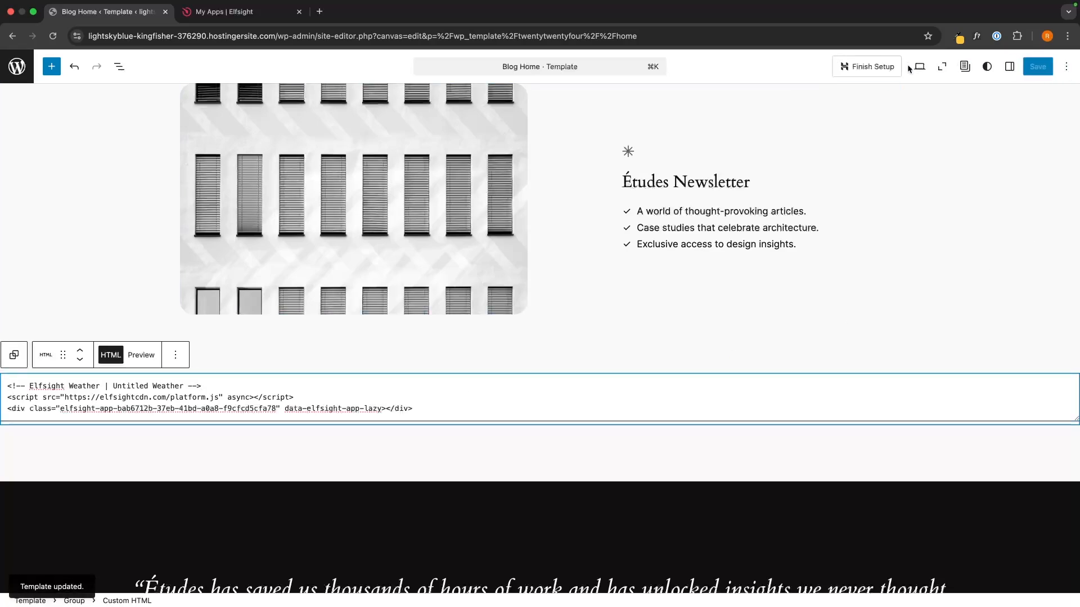
click(918, 67)
click(875, 179)
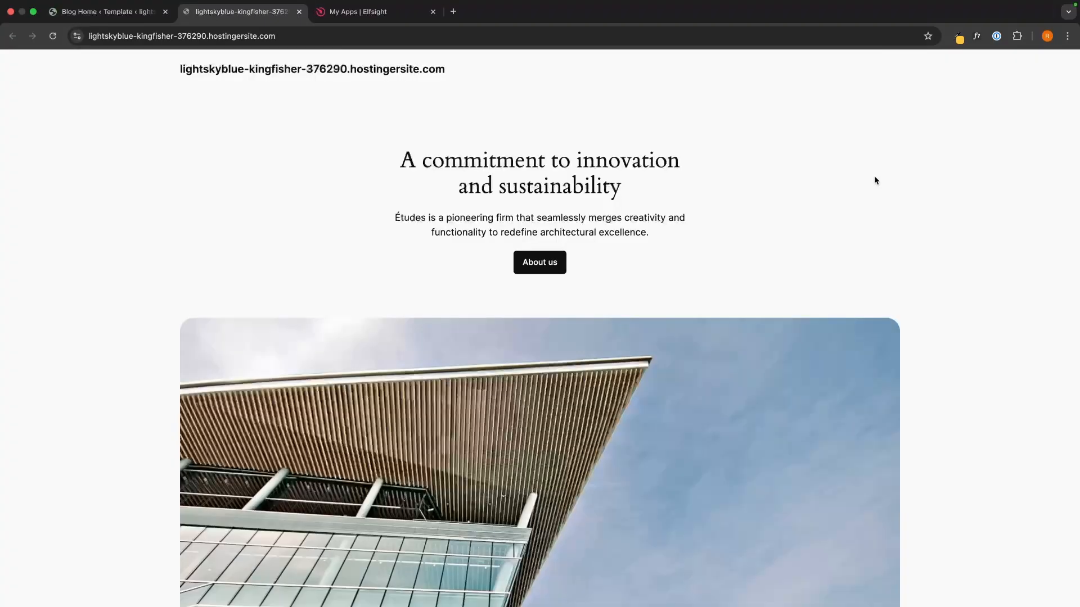
scroll(649, 220, down, 20)
scroll(648, 217, down, 5)
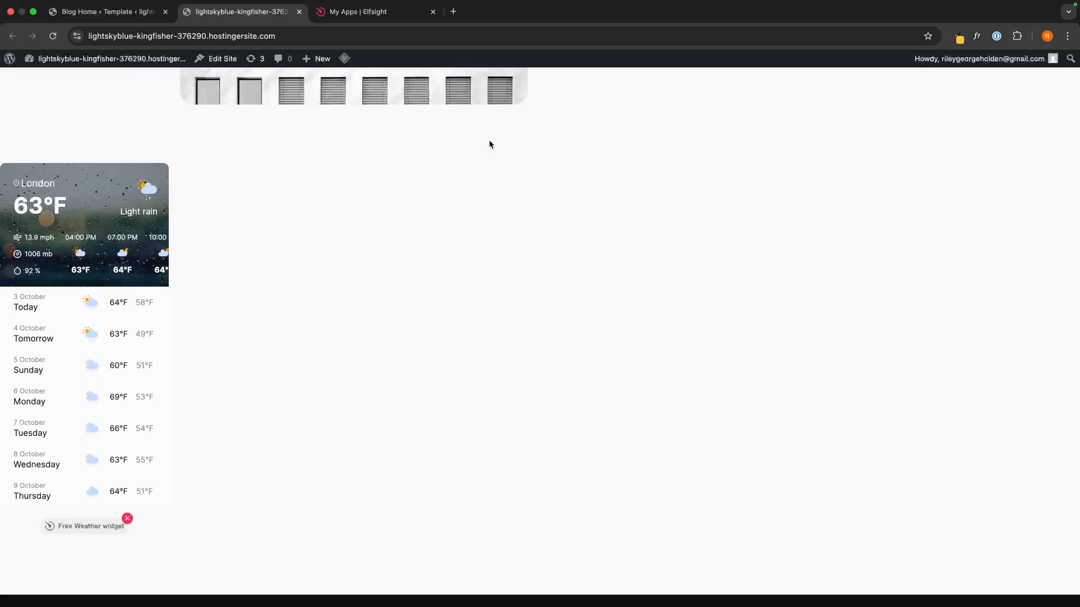
key(ctrl+shift+Tab)
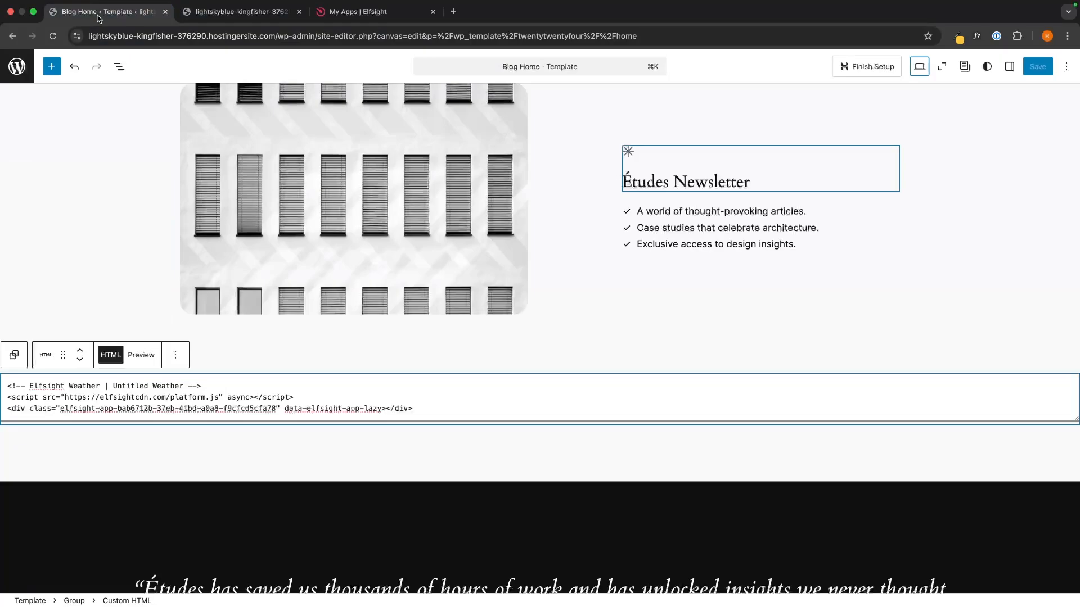
Replace the left-aligned HTML block with an equal 33/33/33 Columns block below the newsletter image
click(175, 355)
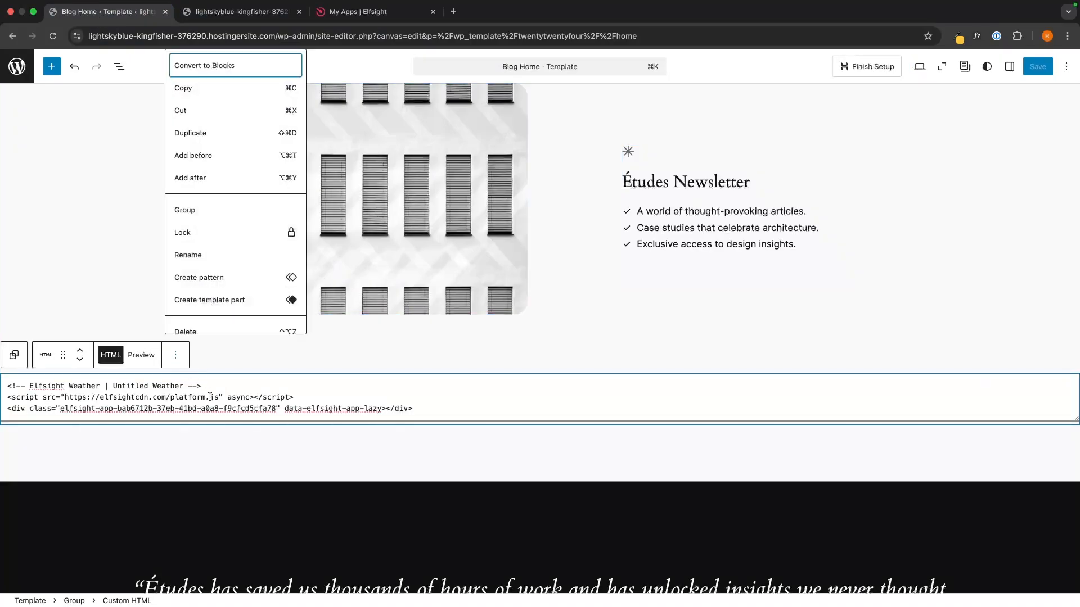
click(251, 330)
scroll(311, 364, down, 2)
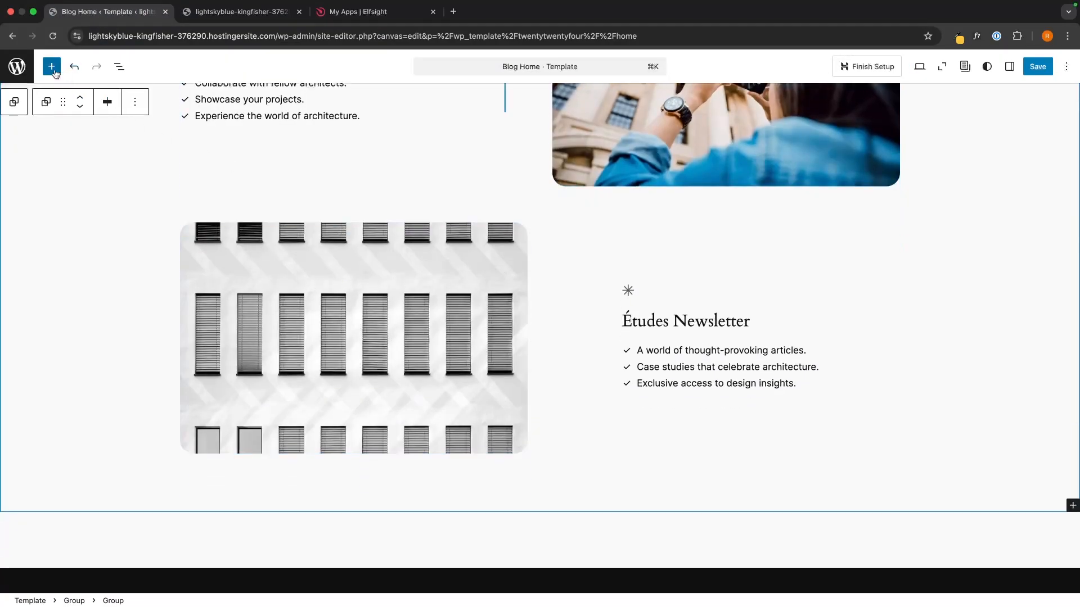
click(51, 66)
click(32, 138)
text(c)
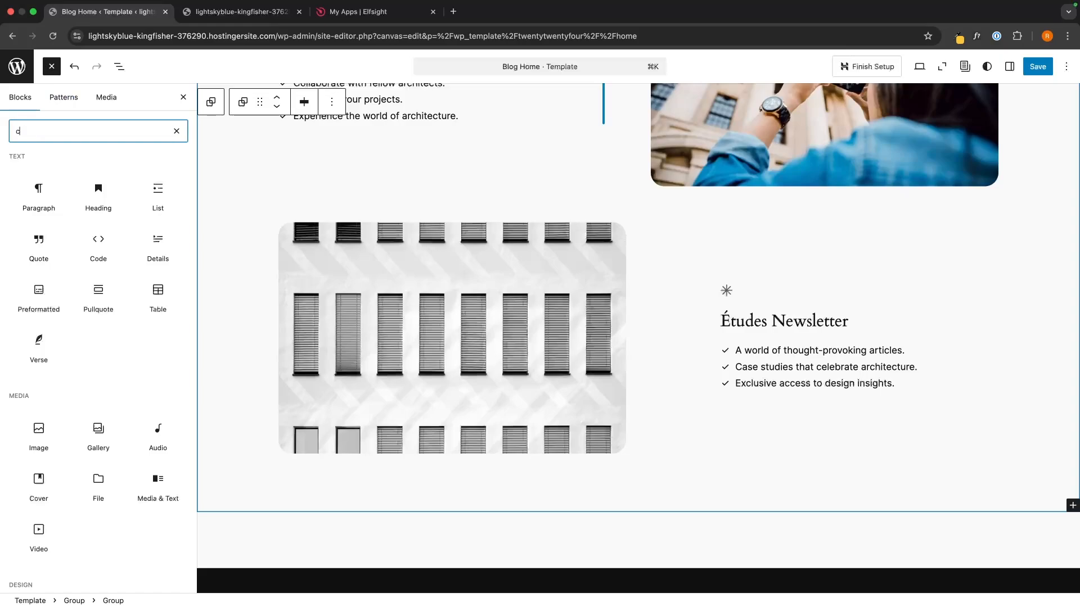
text(olums)
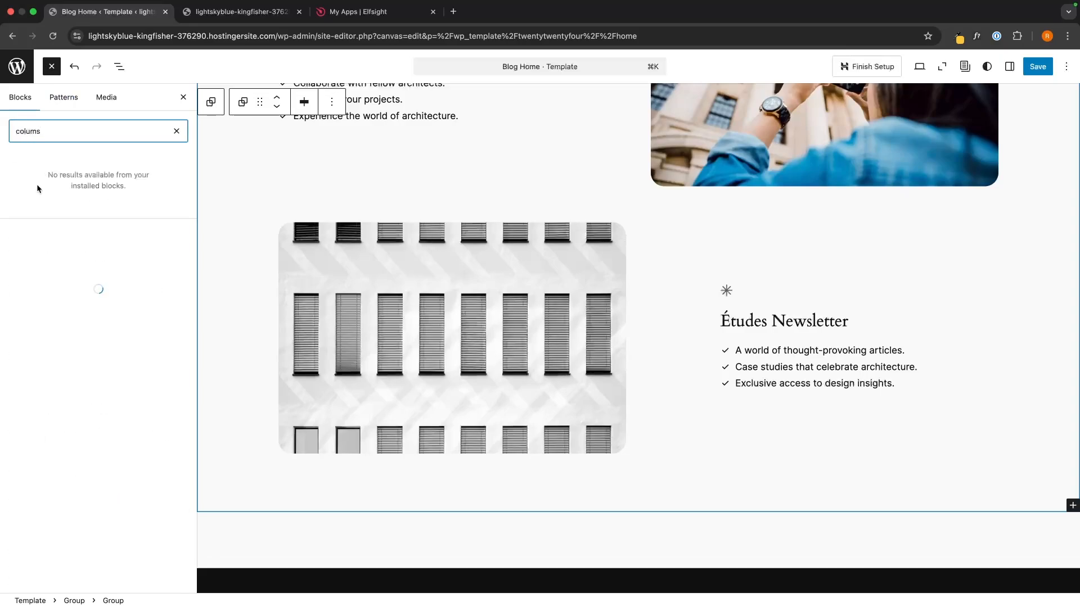
key(BackSpace)
drag(38, 183, 425, 504)
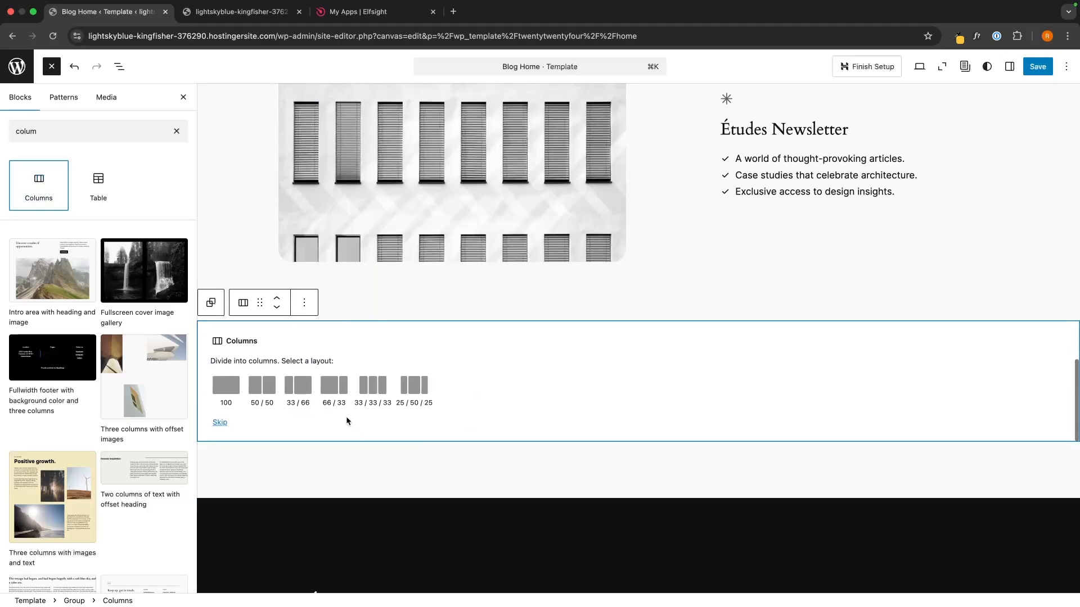
click(373, 386)
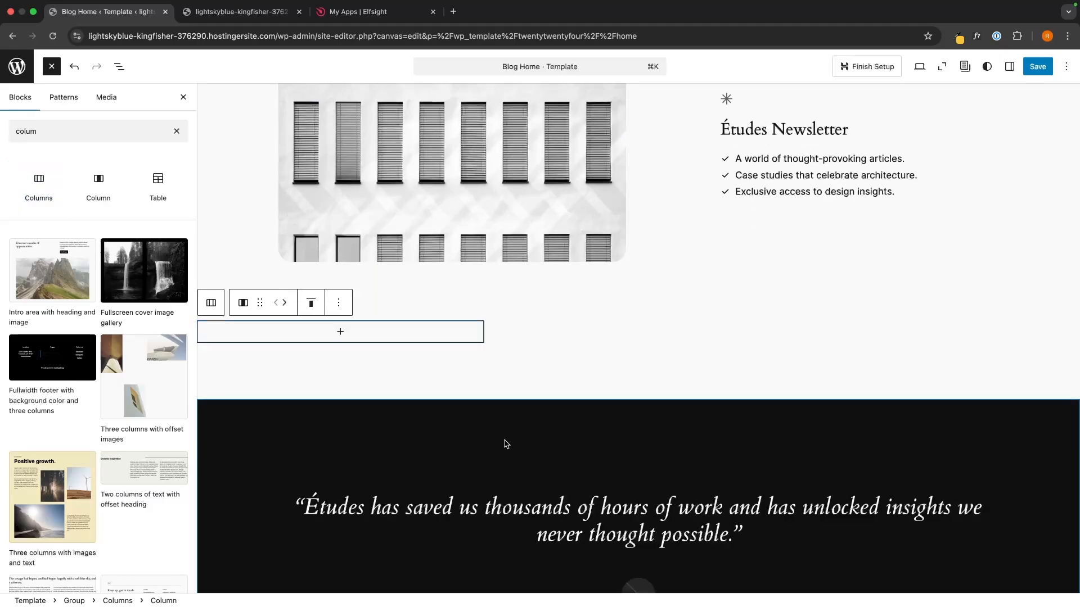
Paste the Elfsight weather embed into a Custom HTML block in the middle column, save, and reload the live site
click(564, 332)
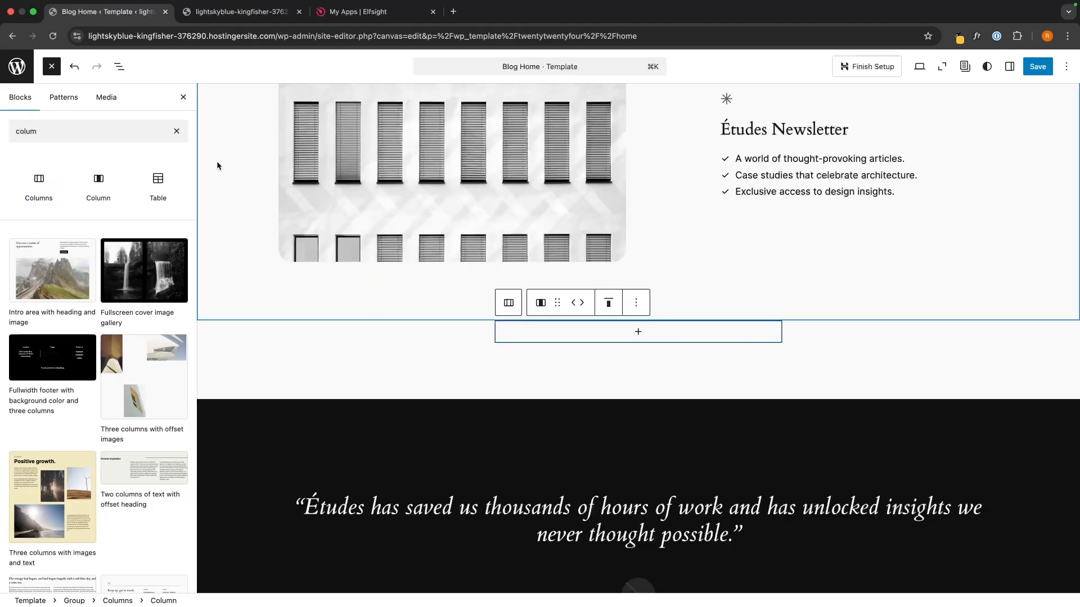
click(176, 130)
text(html)
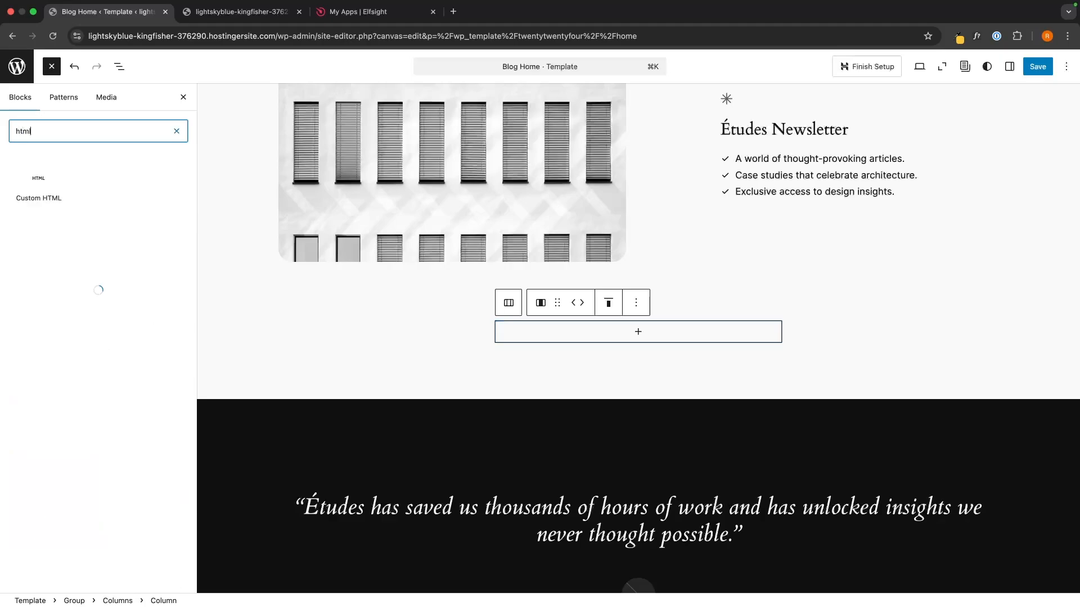
drag(39, 186, 647, 329)
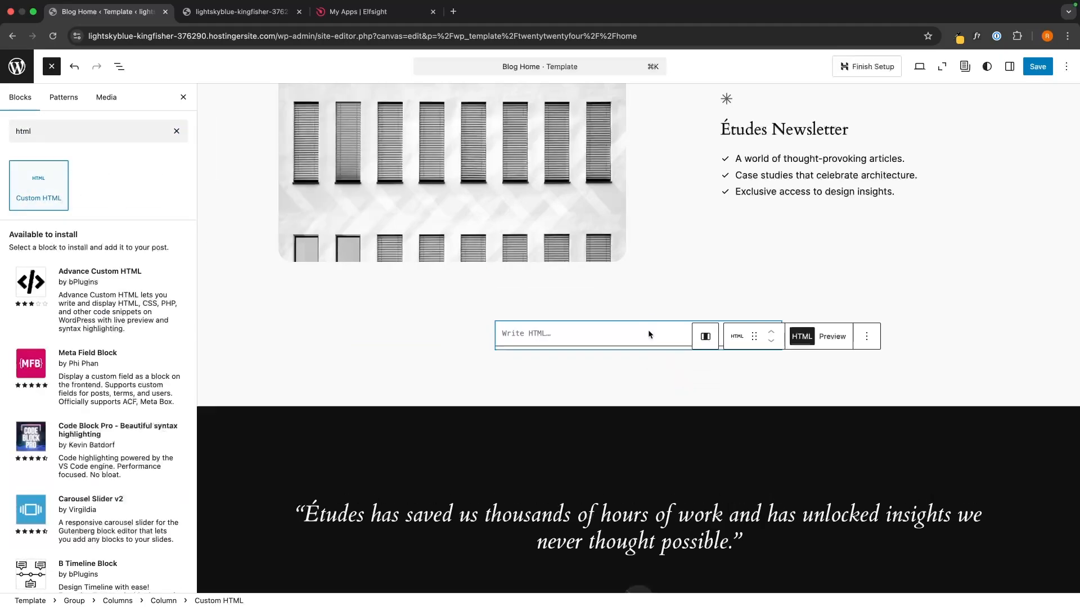
text(<!-- Elfsight Weather | Untitled Weather --> <script src="https://elfsightcdn.com/platform.js" async></script> <div class="elfsight-app-bab6712b-37eb-41bd-a0a8-f9cfcd5cfa78" data-elfsight-app-lazy></div>)
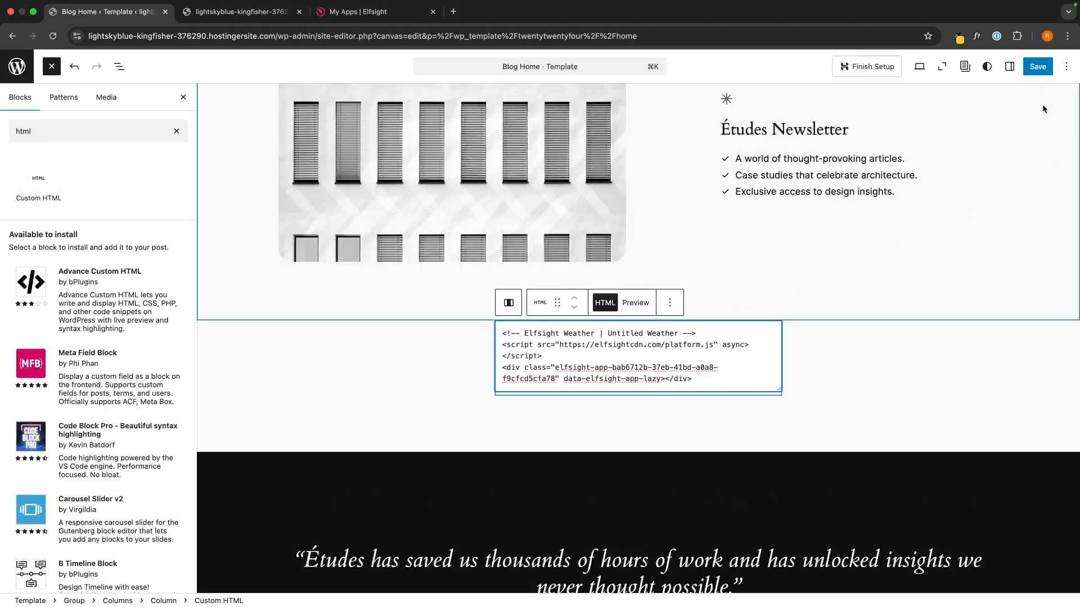
click(1037, 66)
click(234, 10)
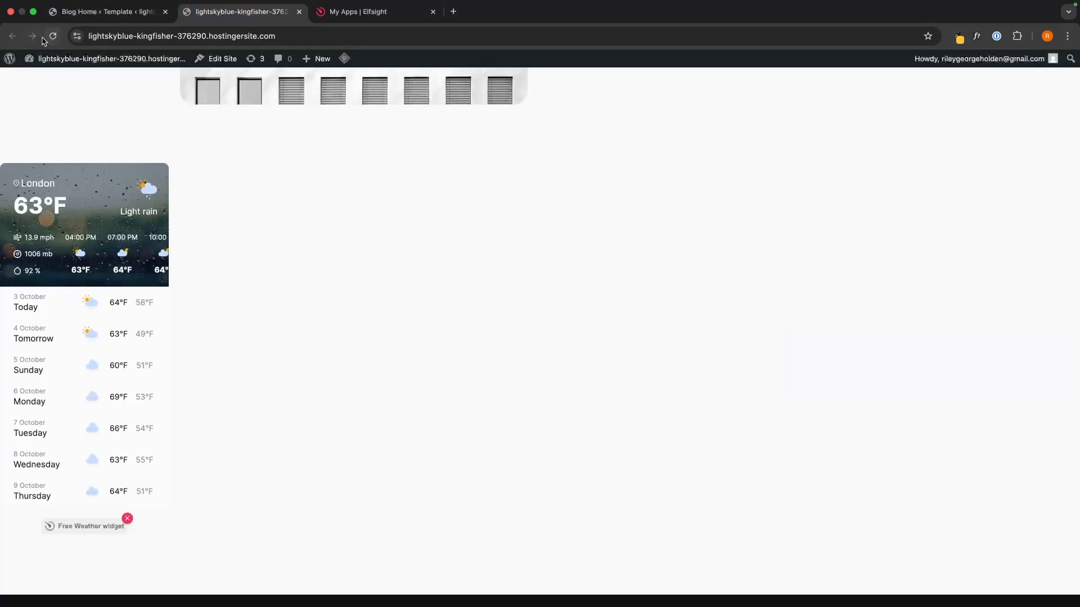
click(52, 37)
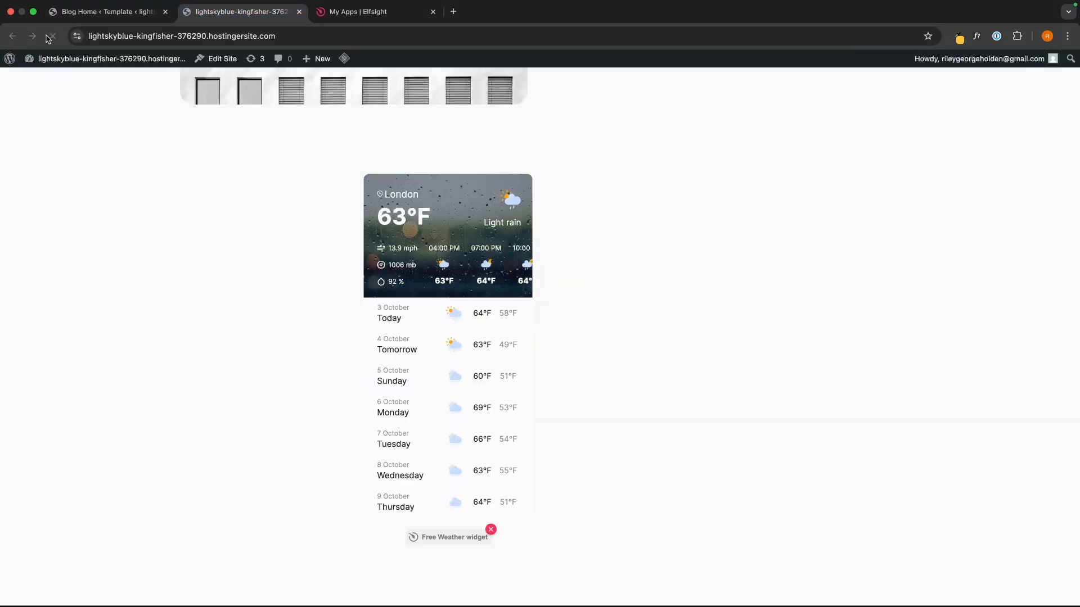